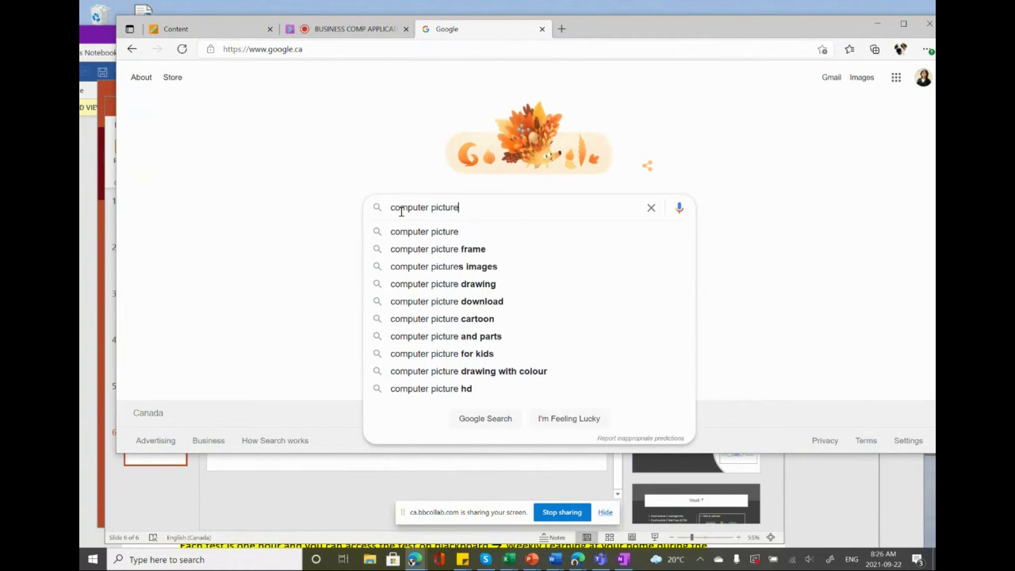
Search Google for "computer picture" and open the preview of the Pixabay photo of a laptop on a wooden table
key("Return")
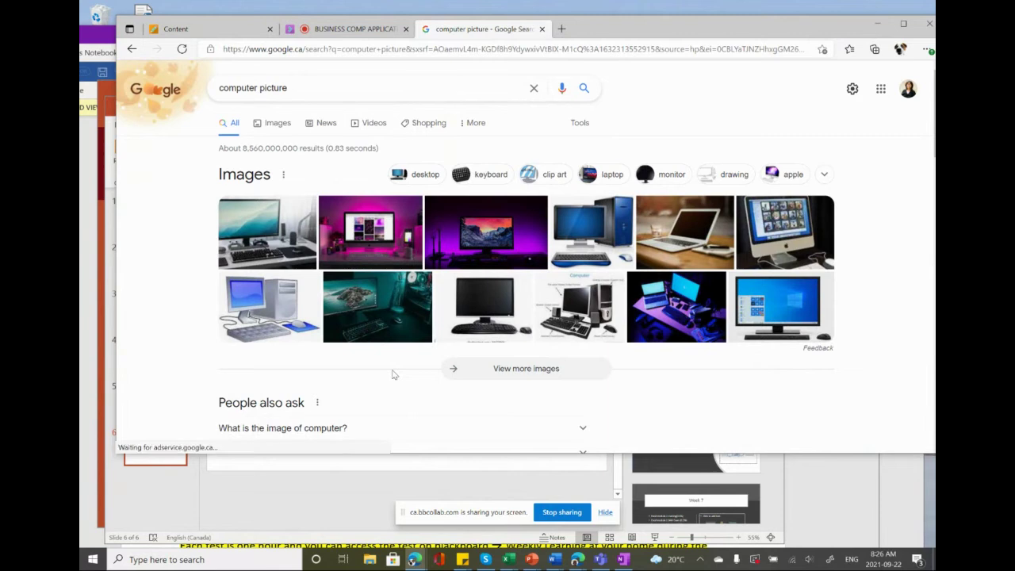
right_click(669, 244)
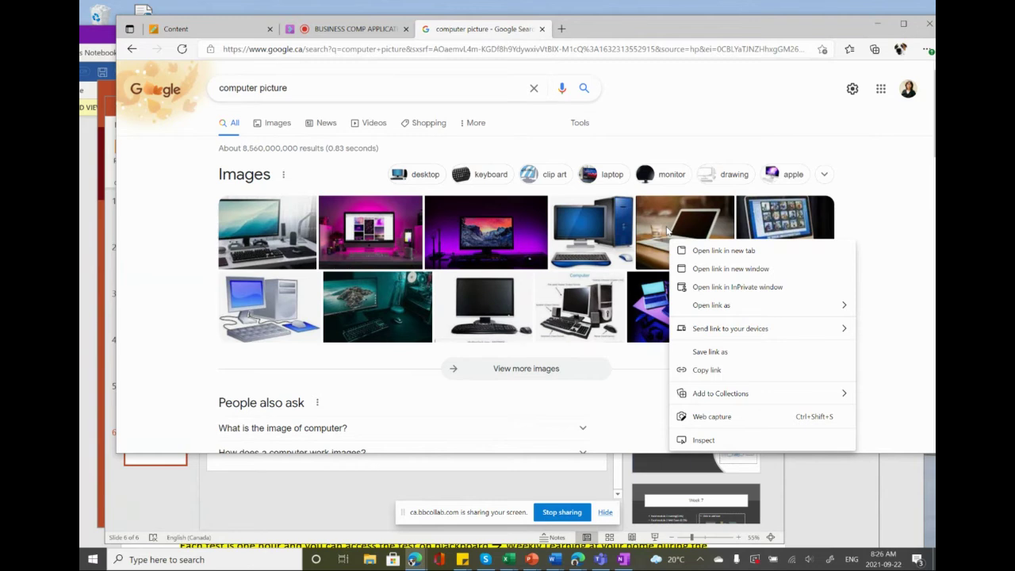
mouse_move(748, 333)
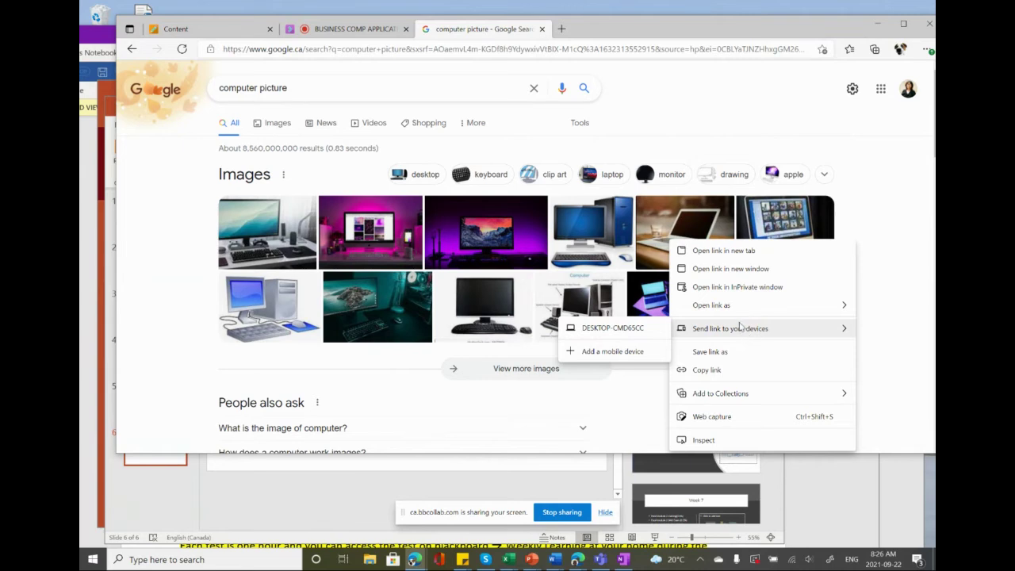
left_click(671, 231)
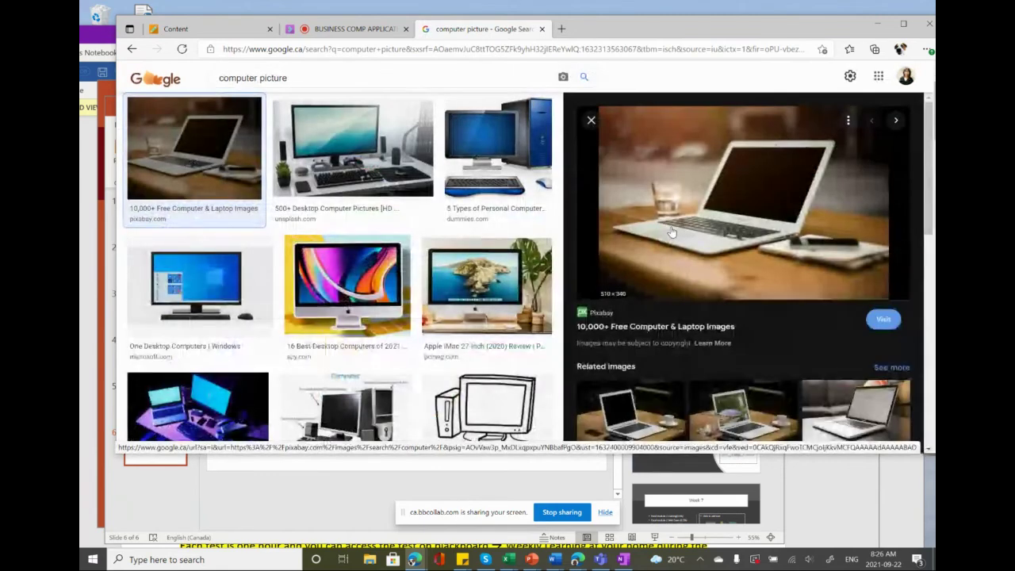
scroll(698, 281, "down", 1)
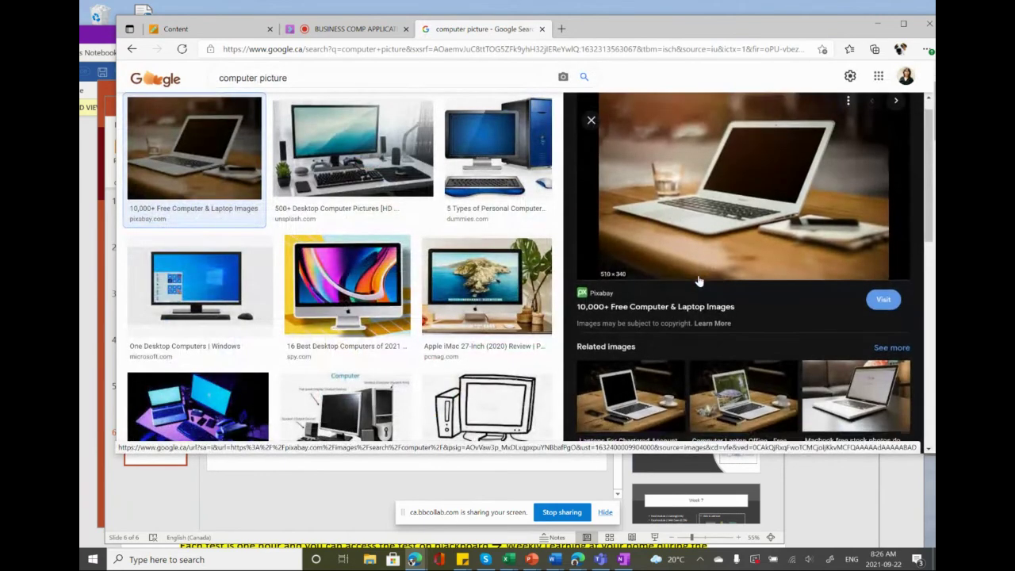
scroll(699, 281, "down", 3)
scroll(699, 281, "up", 4)
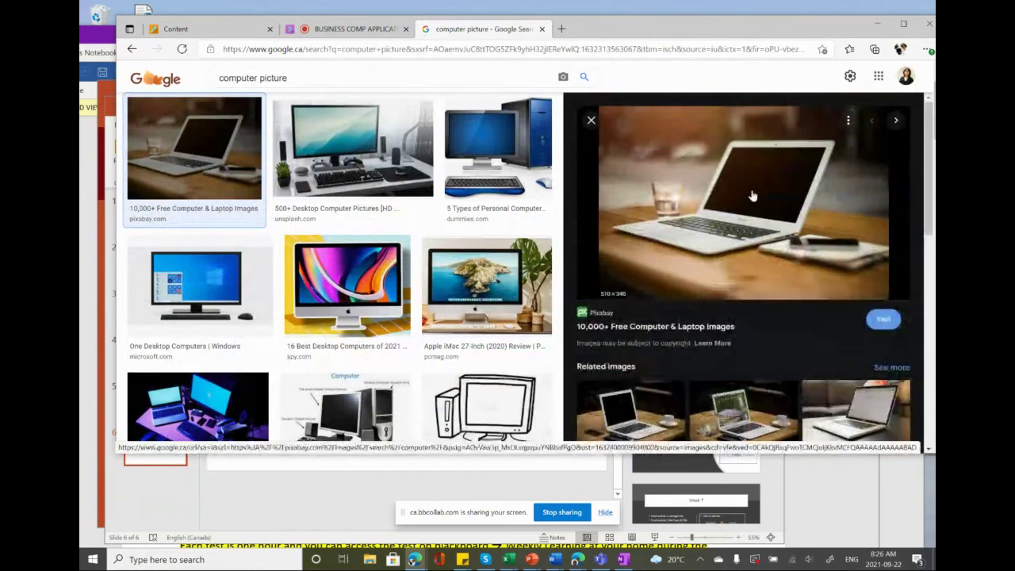
left_click(848, 120)
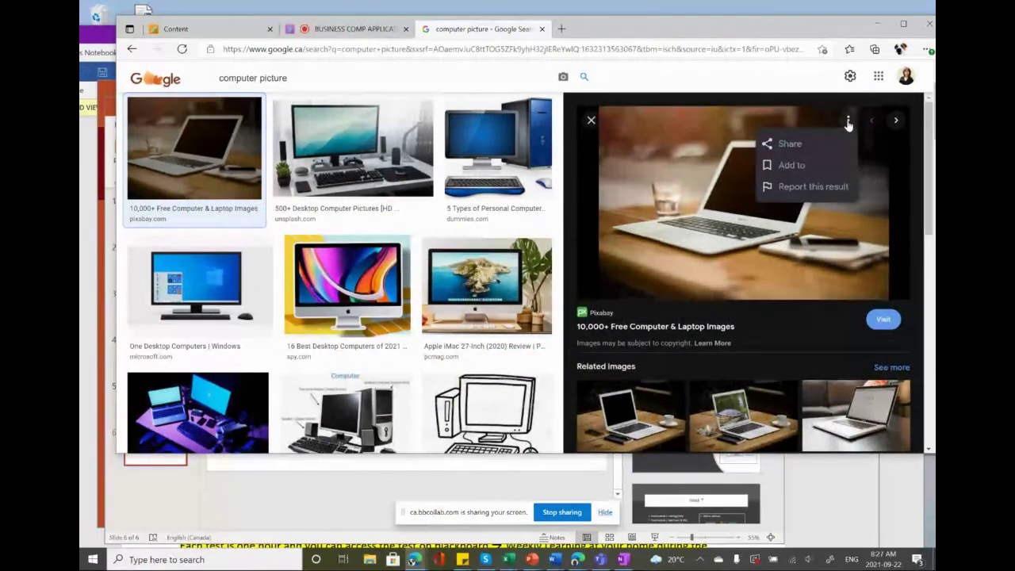
left_click(791, 149)
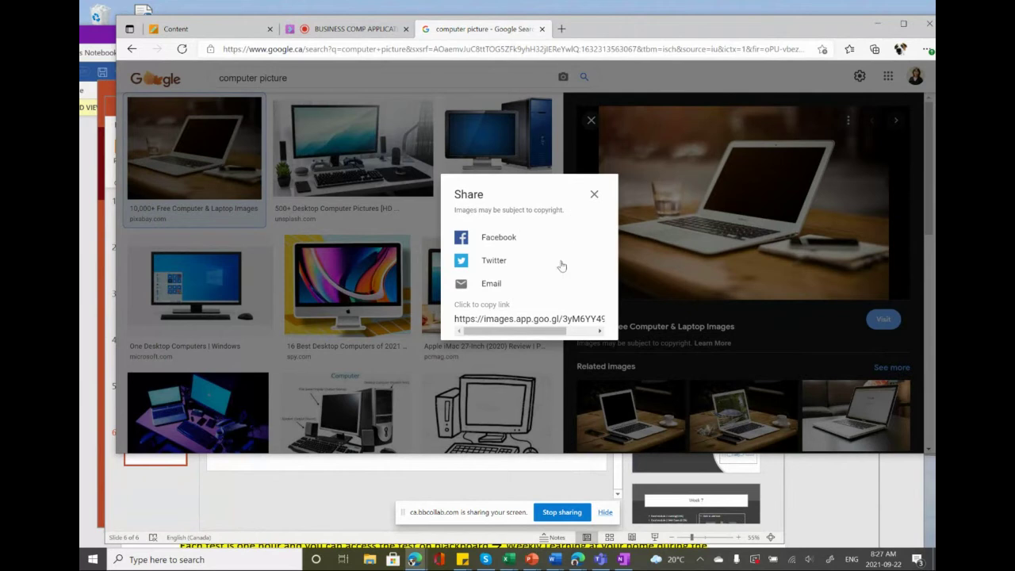
left_click(594, 195)
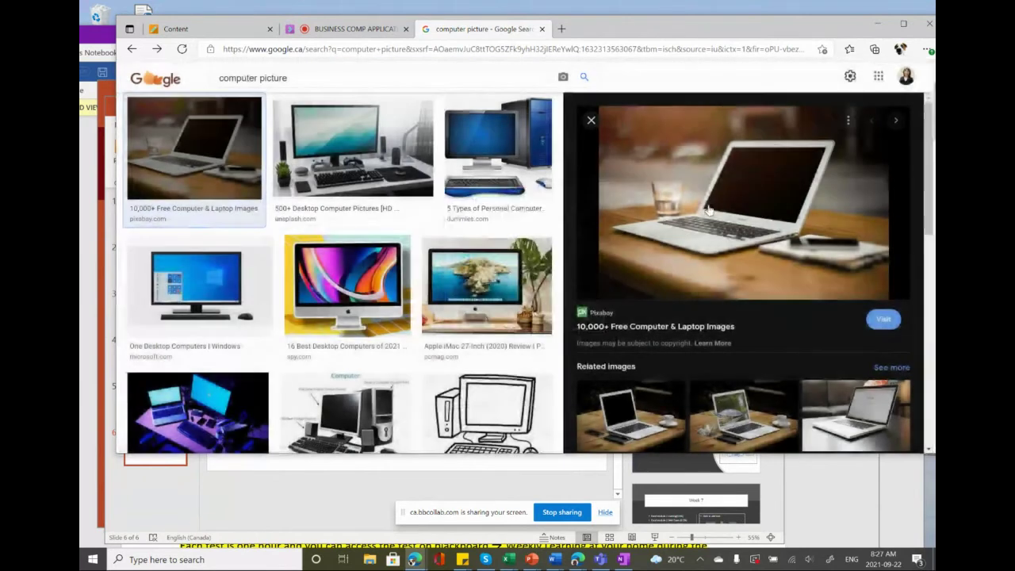
scroll(708, 221, "down", 3)
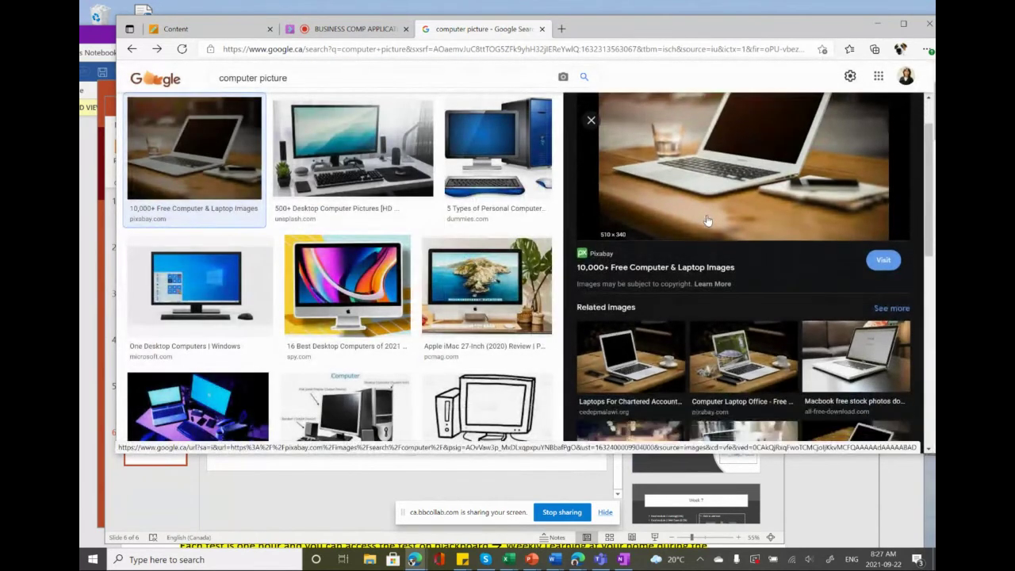
scroll(708, 220, "up", 3)
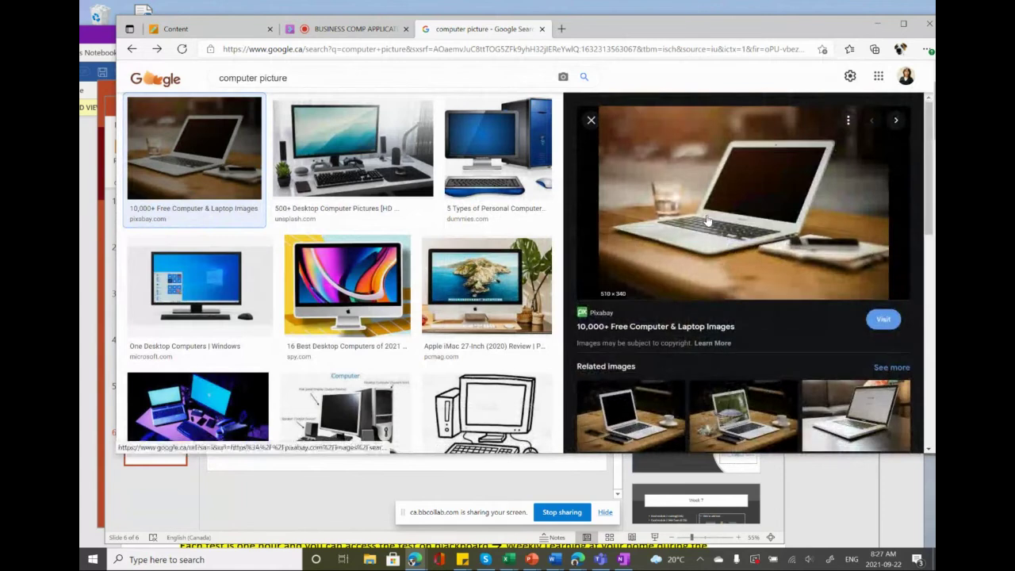
Save the previewed laptop photo as a JPEG named laptop in the Saved Pictures folder
right_click(708, 220)
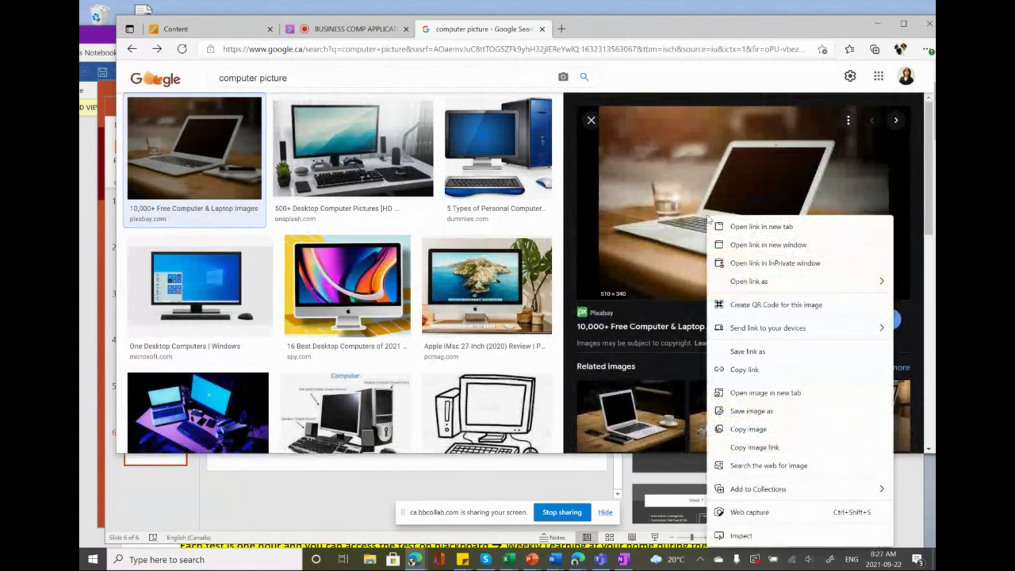
left_click(745, 412)
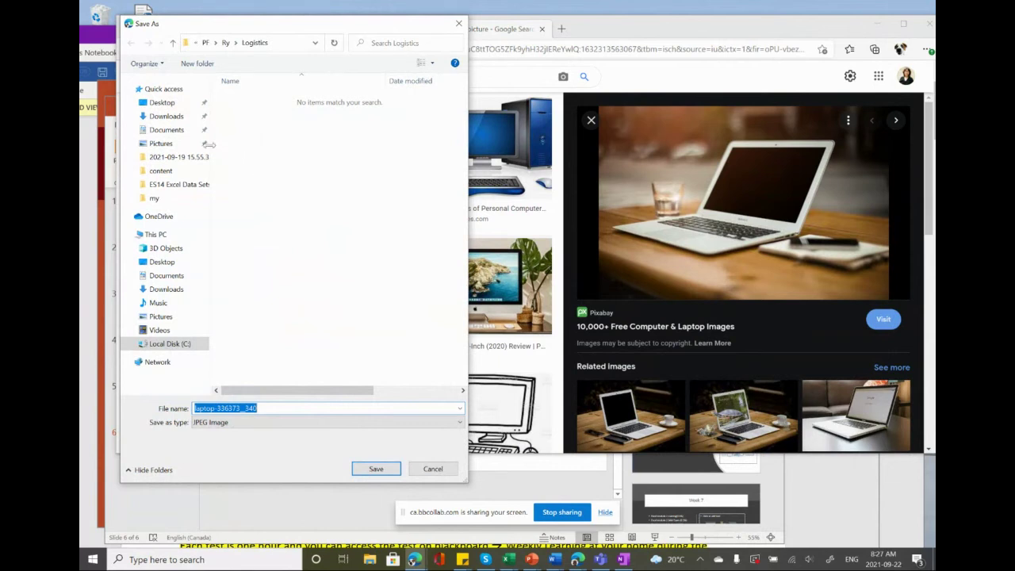
left_click(162, 147)
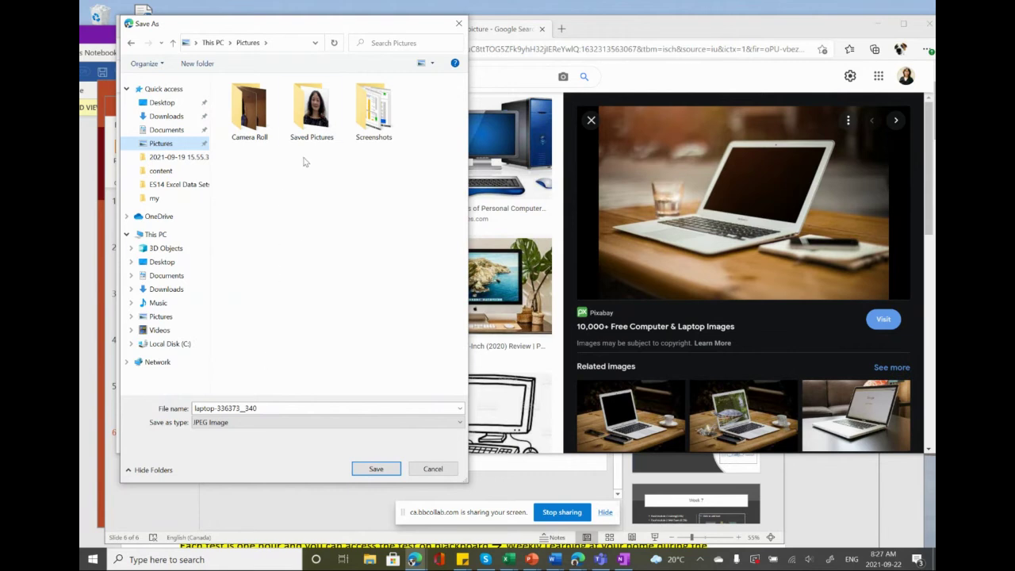
double_click(302, 125)
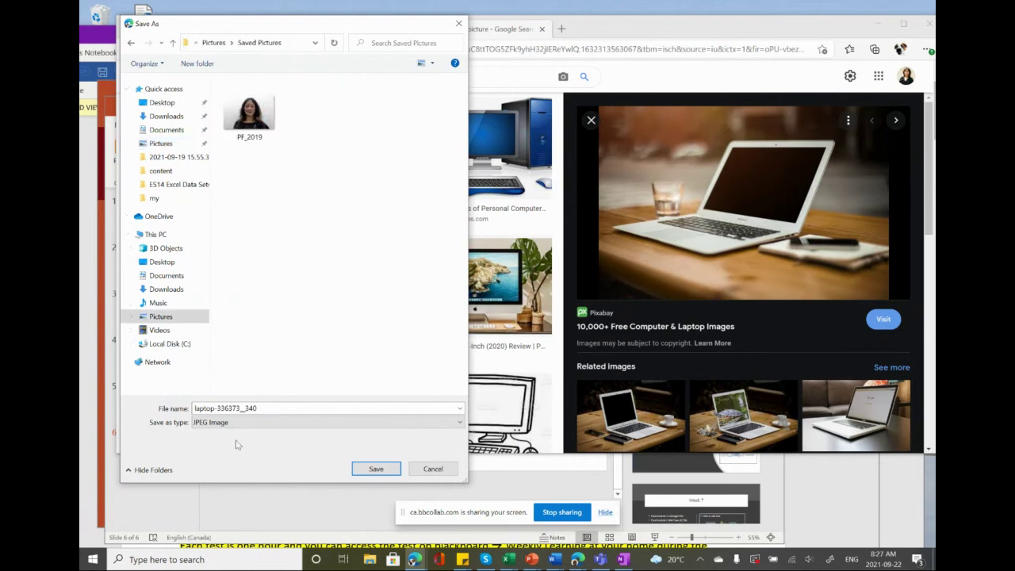
left_click(274, 409)
double_click(274, 408)
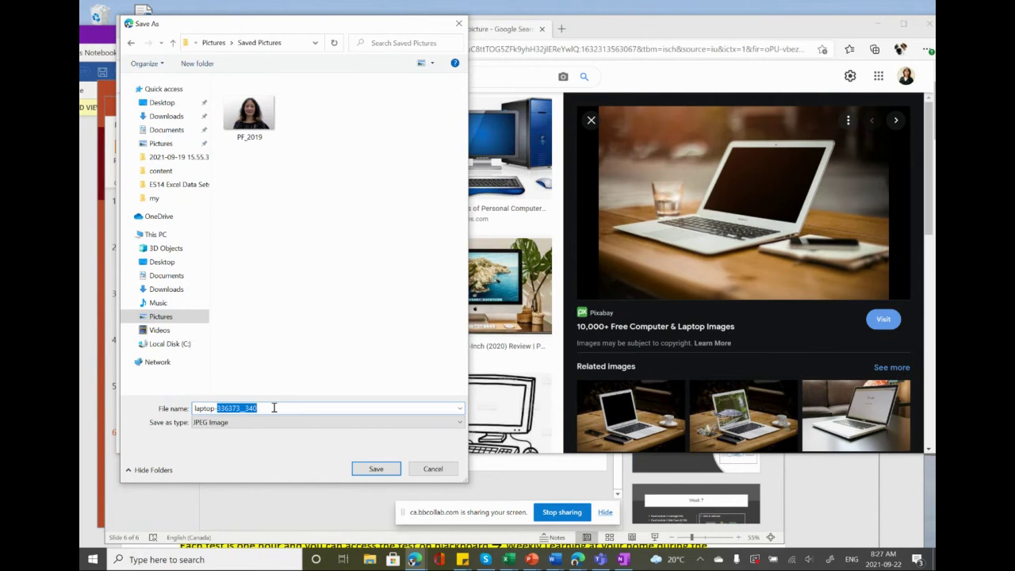
key("BackSpace")
key("BackSpace")
left_click(373, 469)
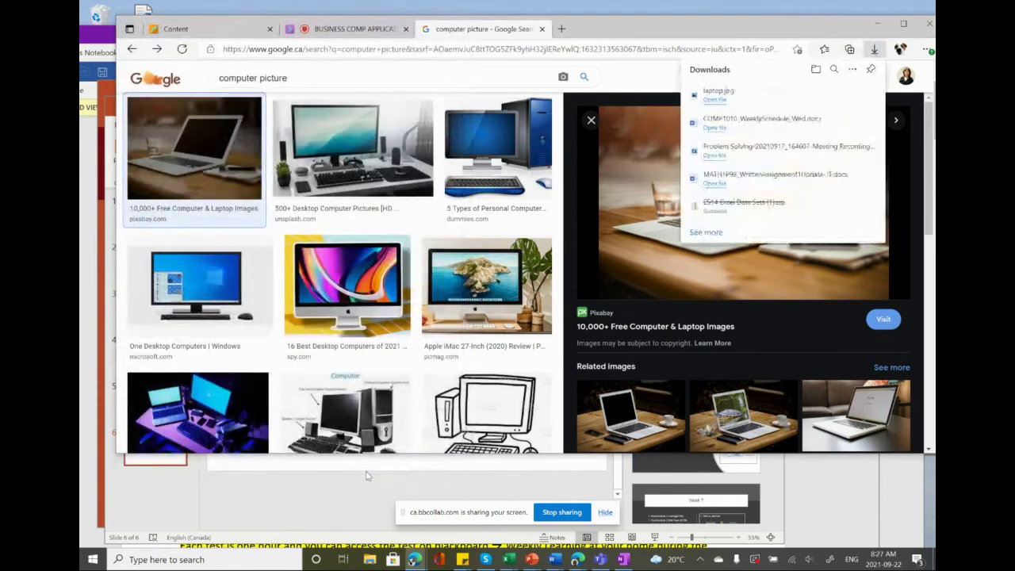
Switch to PowerPoint and insert the laptop picture from Saved Pictures into the empty content placeholder of the Week 7 slide
left_click(105, 233)
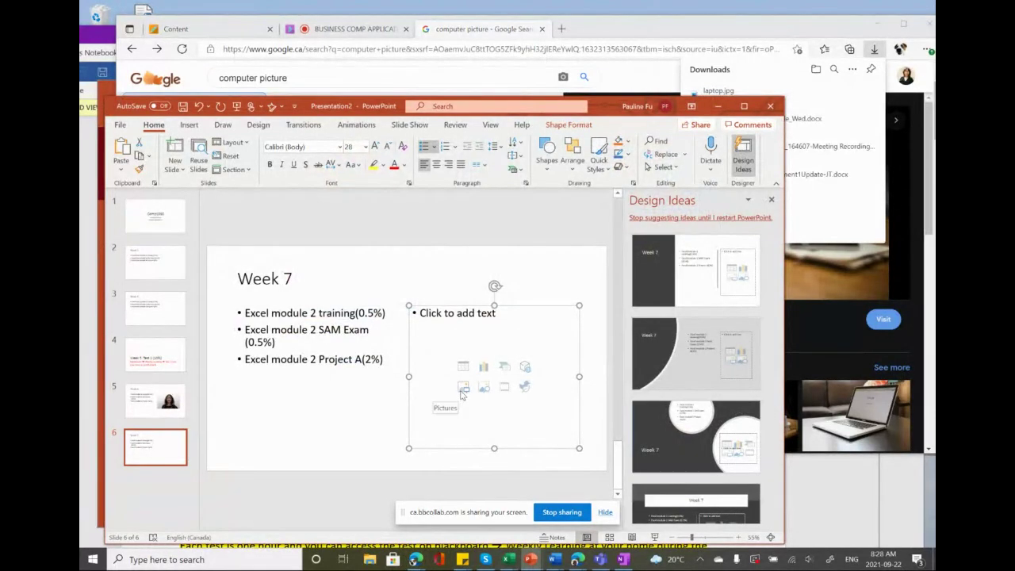
left_click(462, 390)
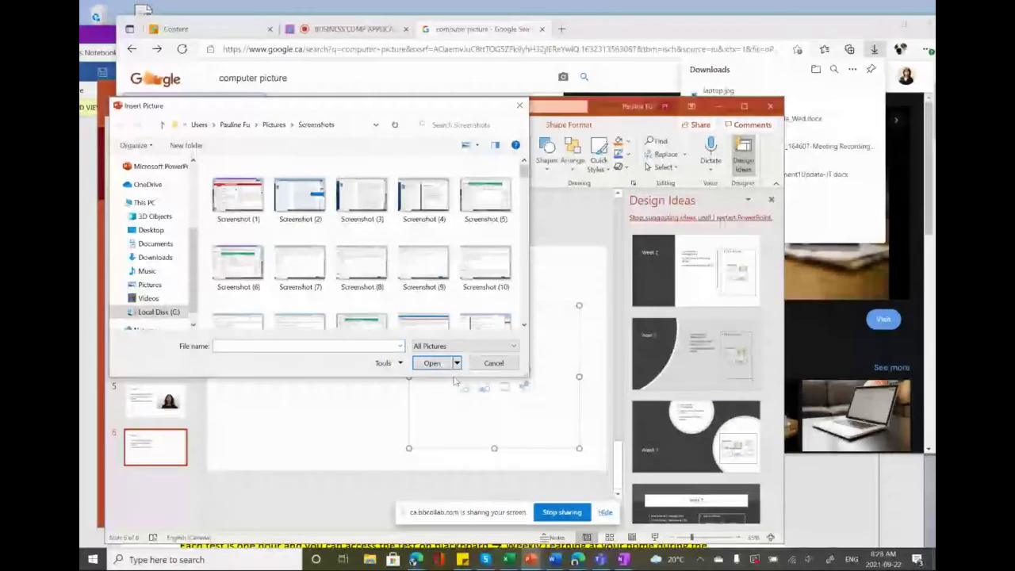
left_click(270, 129)
double_click(300, 202)
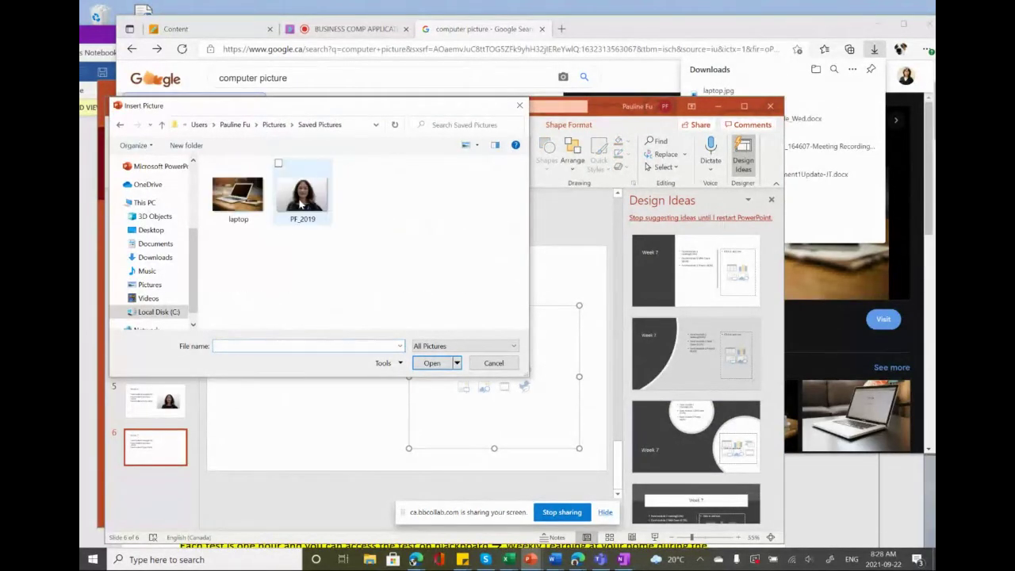
left_click(231, 207)
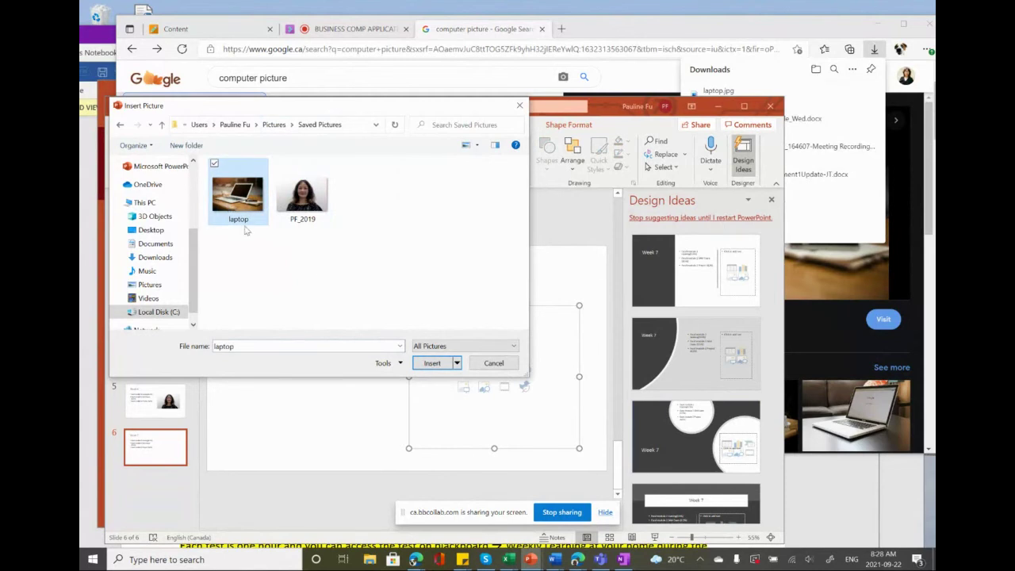
left_click(432, 363)
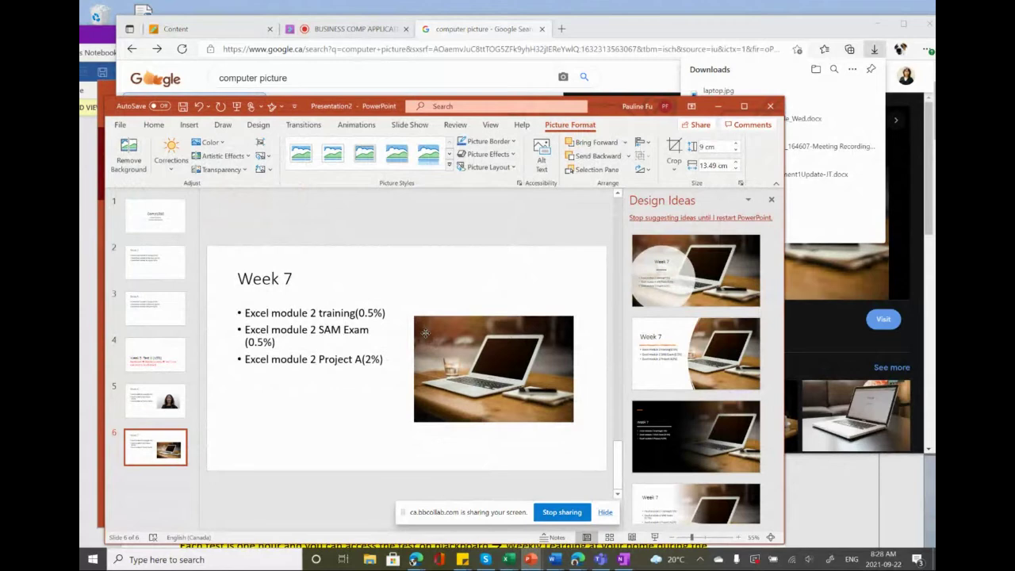
left_click(425, 332)
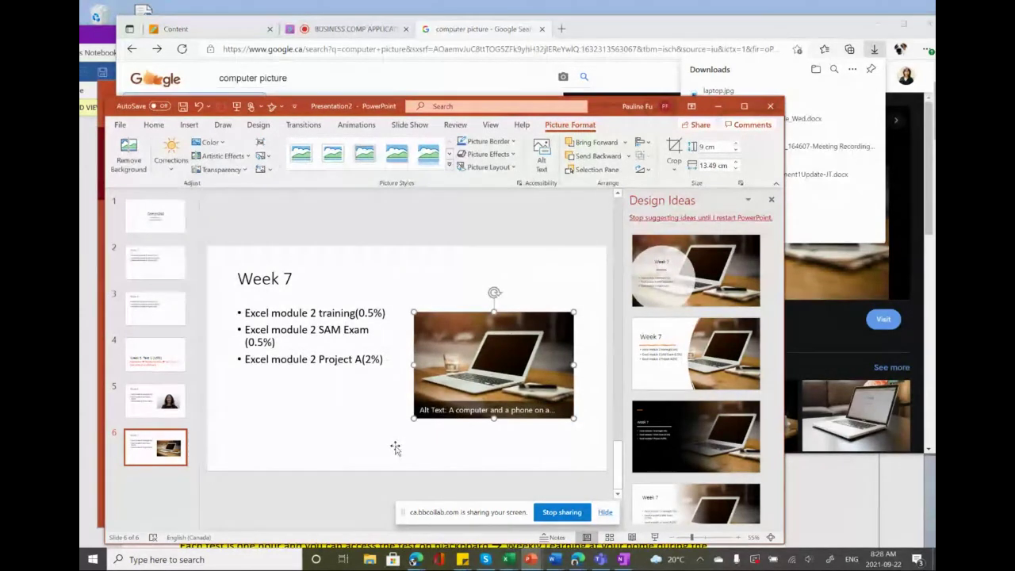
left_click(395, 446)
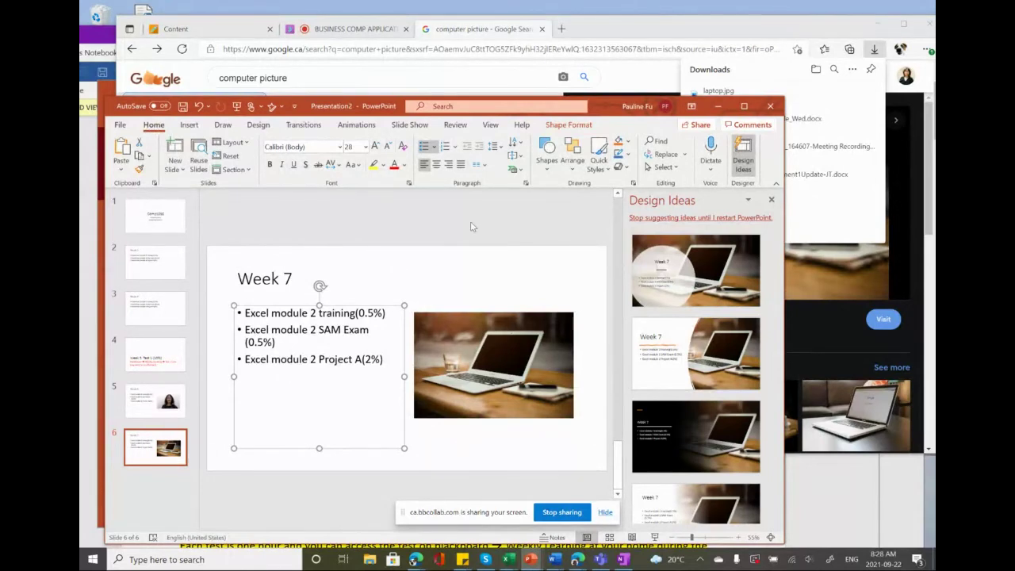
Check the class session's chat for questions and delete the laptop picture from the Week 7 slide
left_click(368, 34)
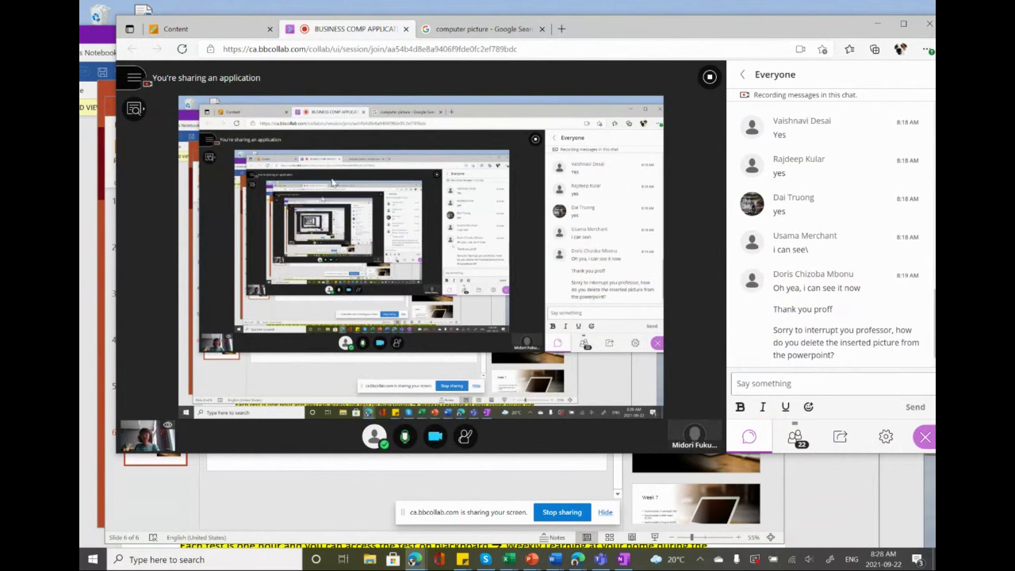
left_click(106, 266)
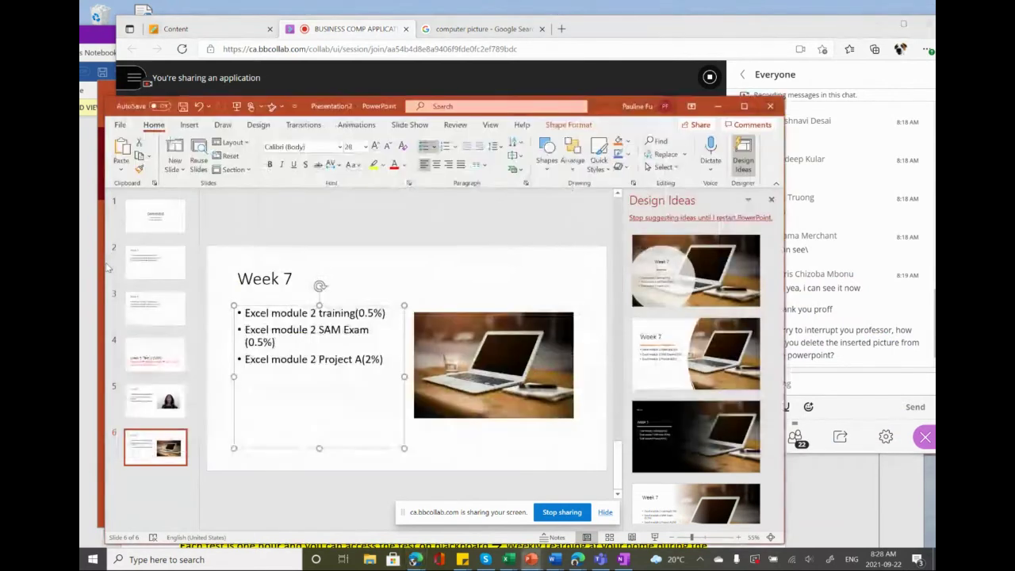
left_click(438, 326)
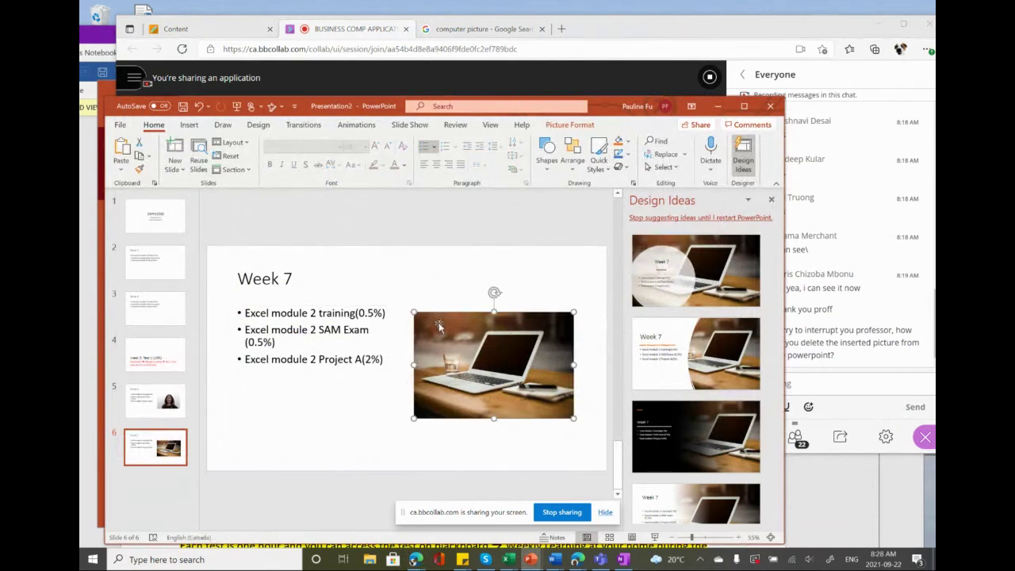
key("Delete")
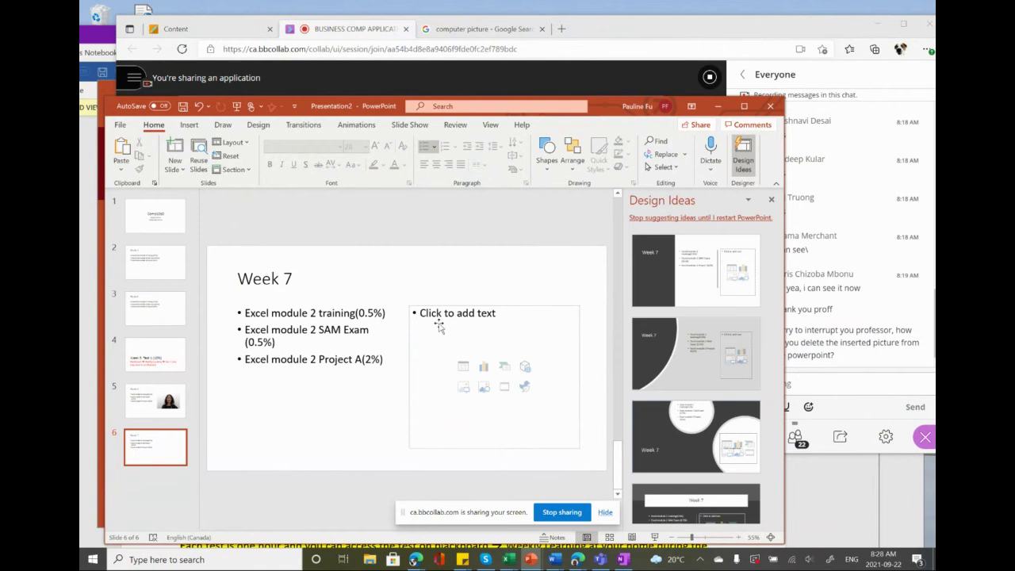
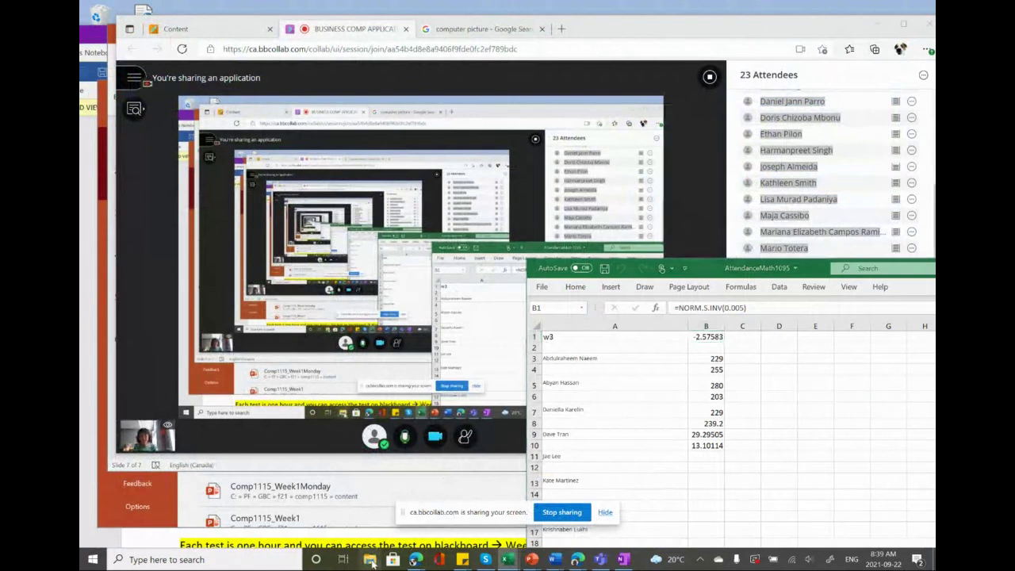
Open the WedAttendance workbook from the comp1010 folder under f21 in File Explorer
left_click(369, 559)
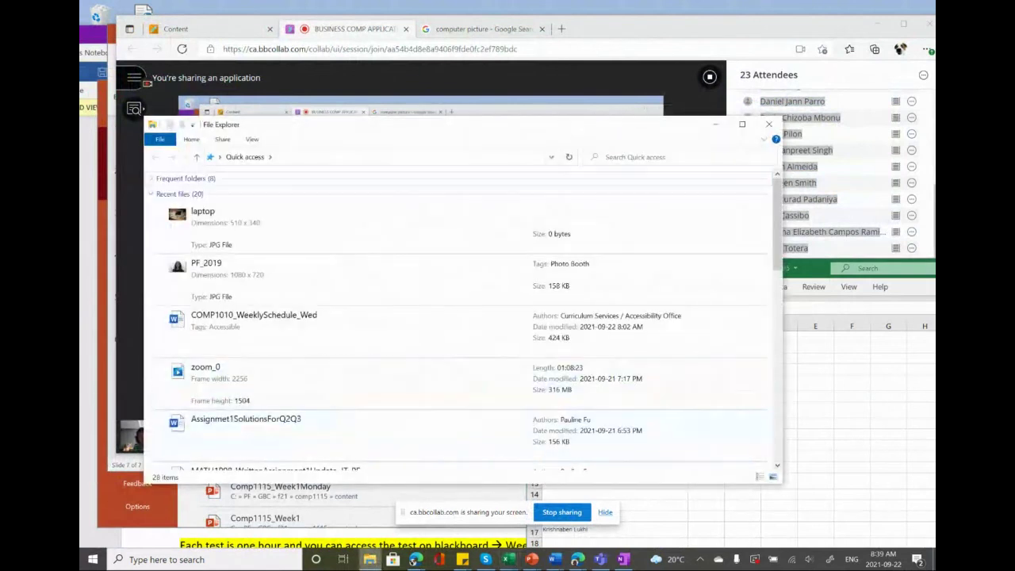
right_click(368, 560)
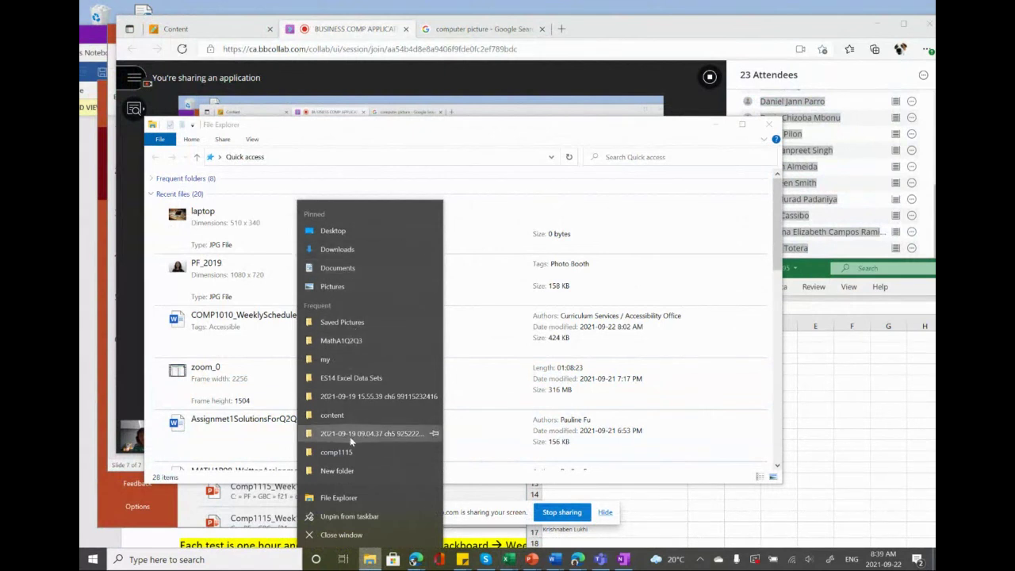
left_click(337, 452)
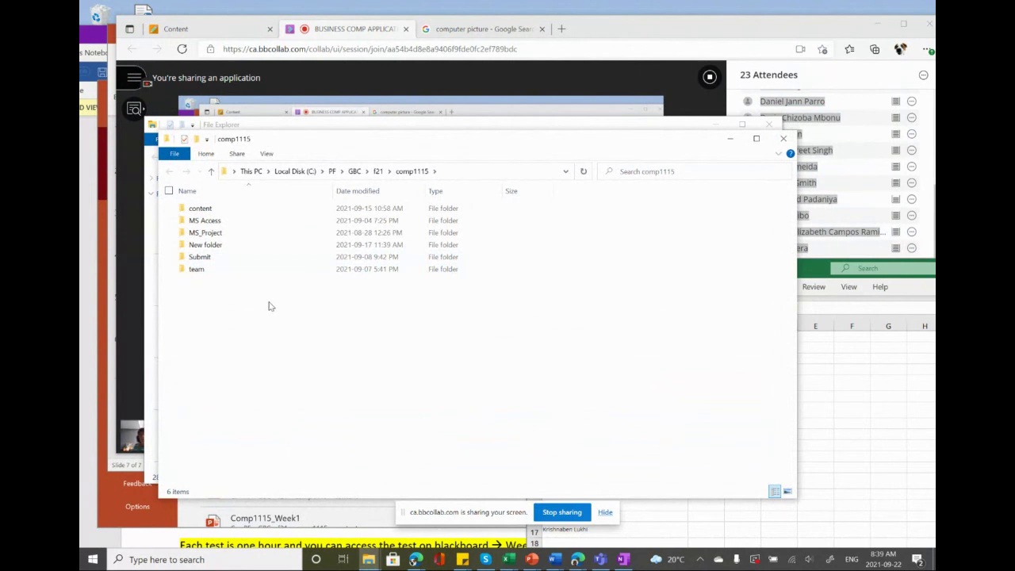
left_click(378, 170)
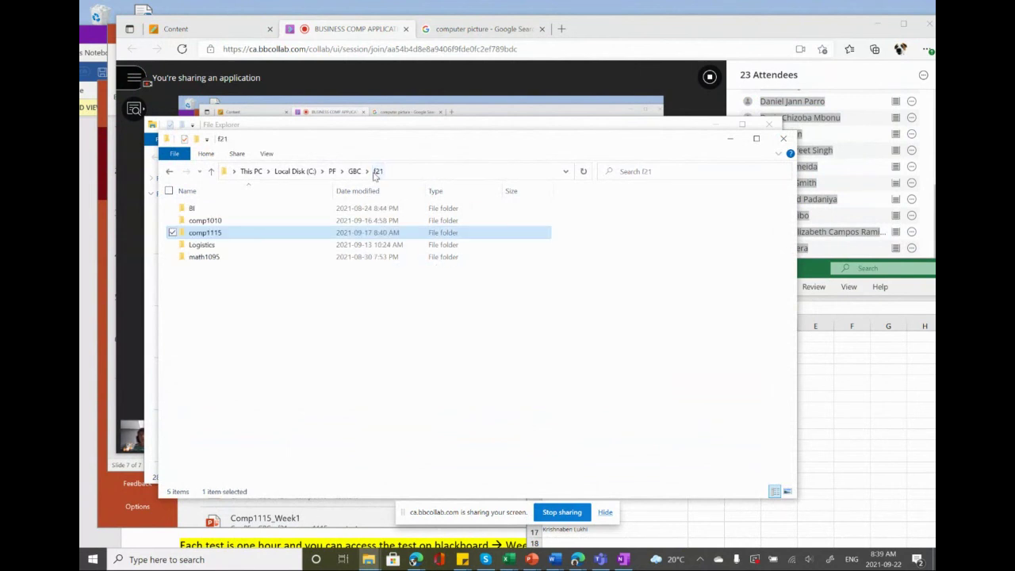
double_click(211, 222)
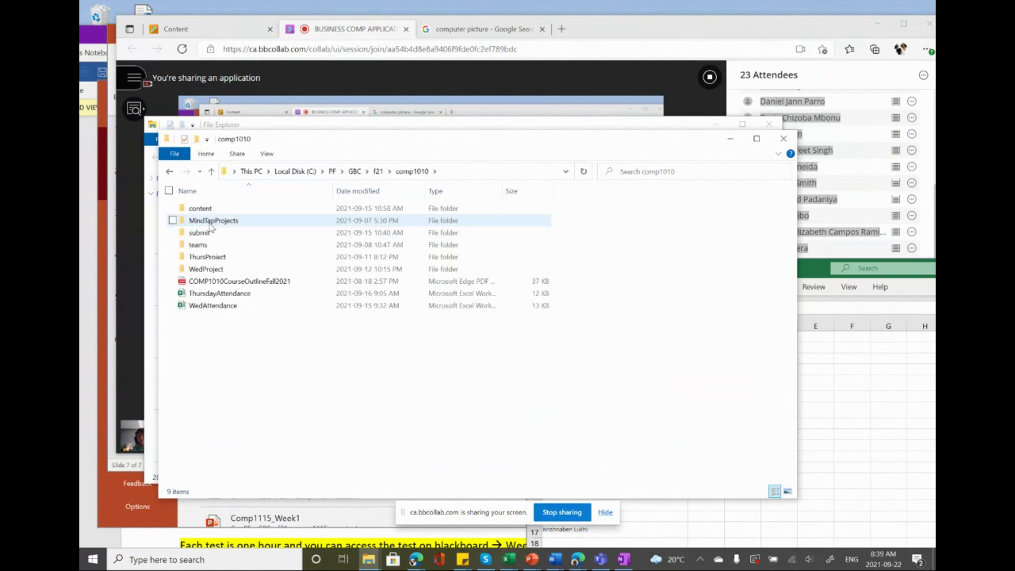
left_click(190, 308)
left_click(187, 308)
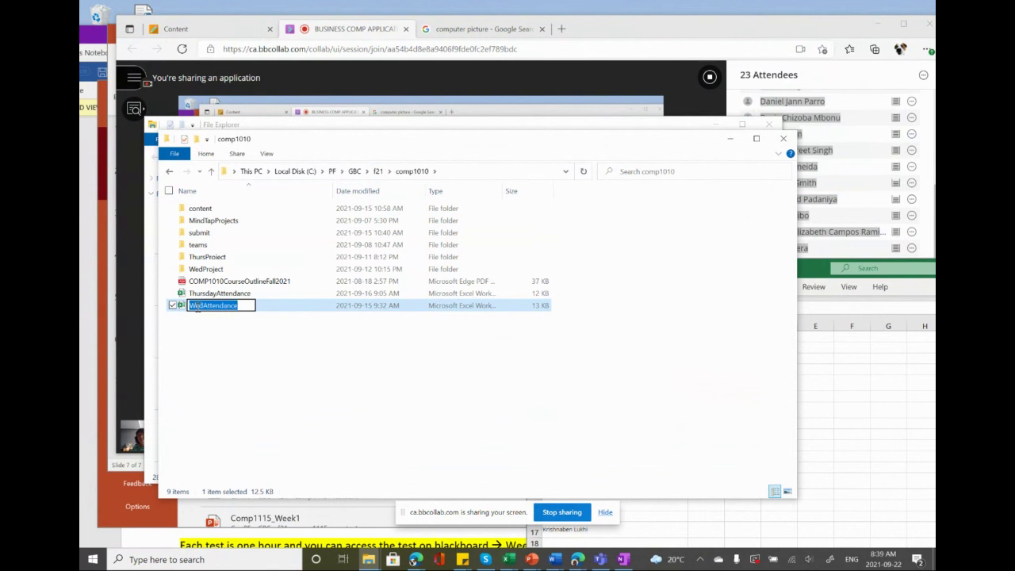
double_click(187, 308)
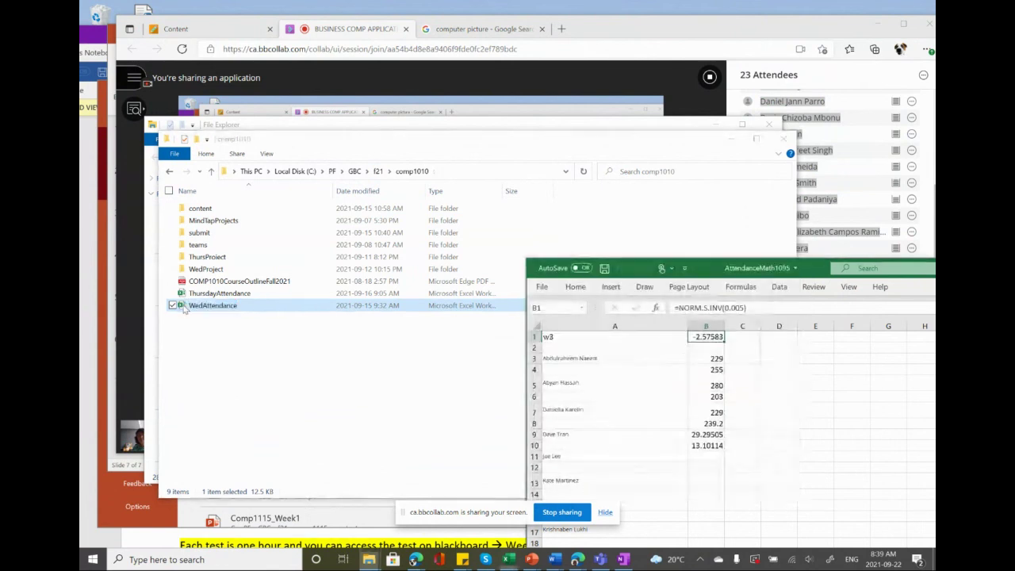
left_click(184, 310)
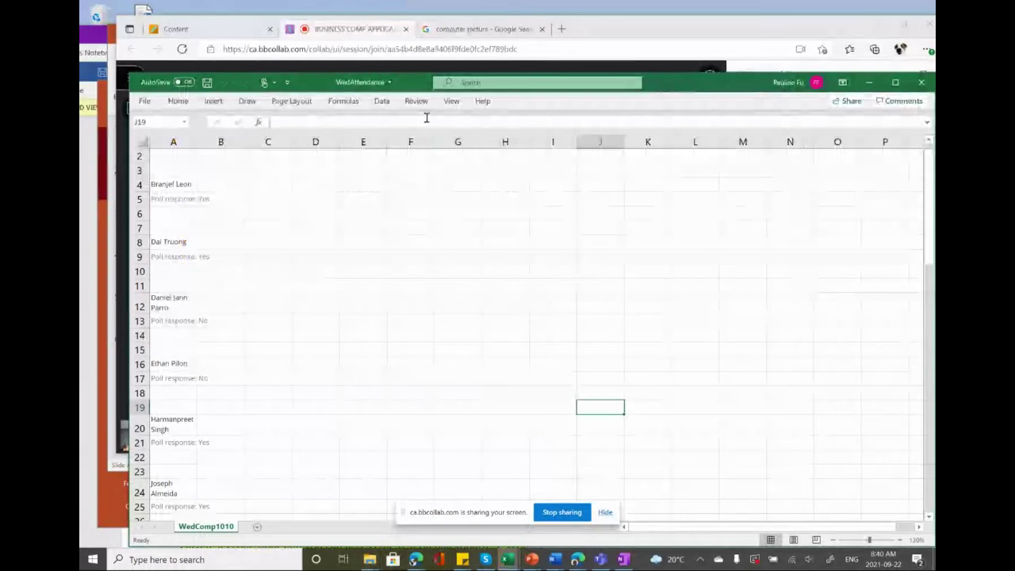
Widen columns A and B of the WedComp1010 sheet and enter the heading Wed. Week3 in cell B1
scroll(357, 307, "up", 1)
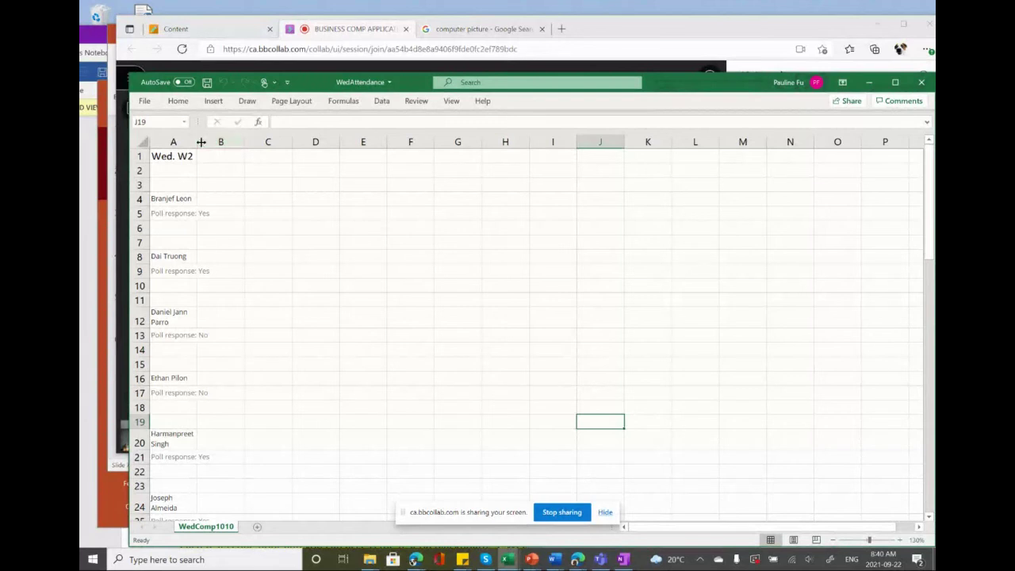
left_click_drag(198, 141, 353, 142)
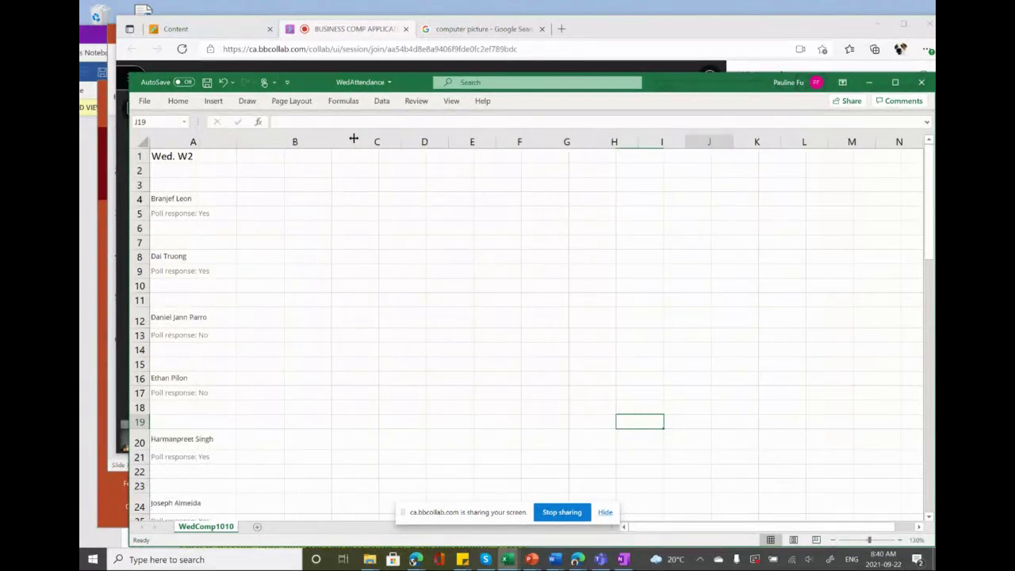
left_click(286, 156)
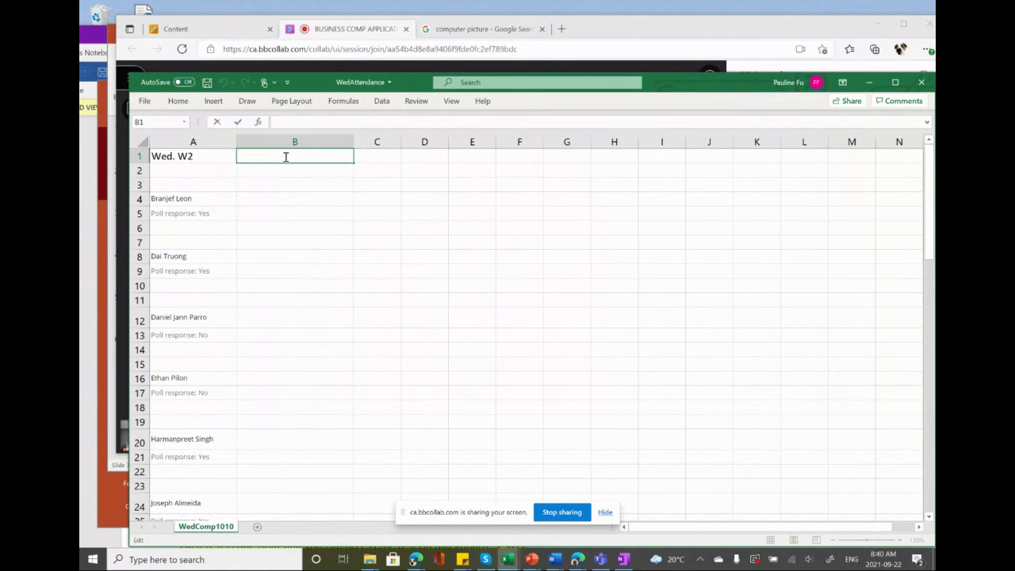
type("Wed. Week3")
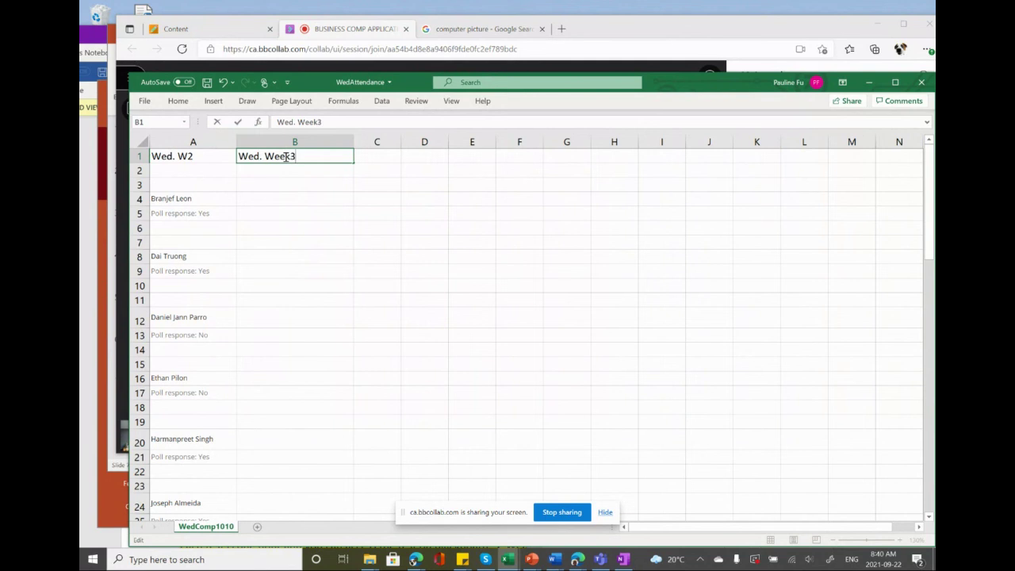
Paste the copied attendee list into column B starting at cell B2, check it to the end, and save the workbook
left_click(263, 172)
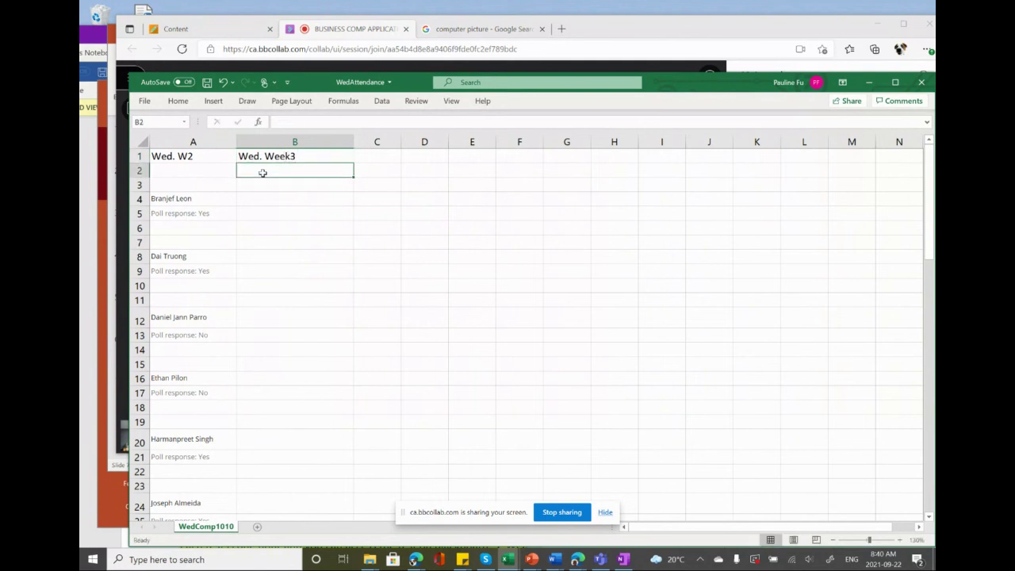
key("ctrl+v")
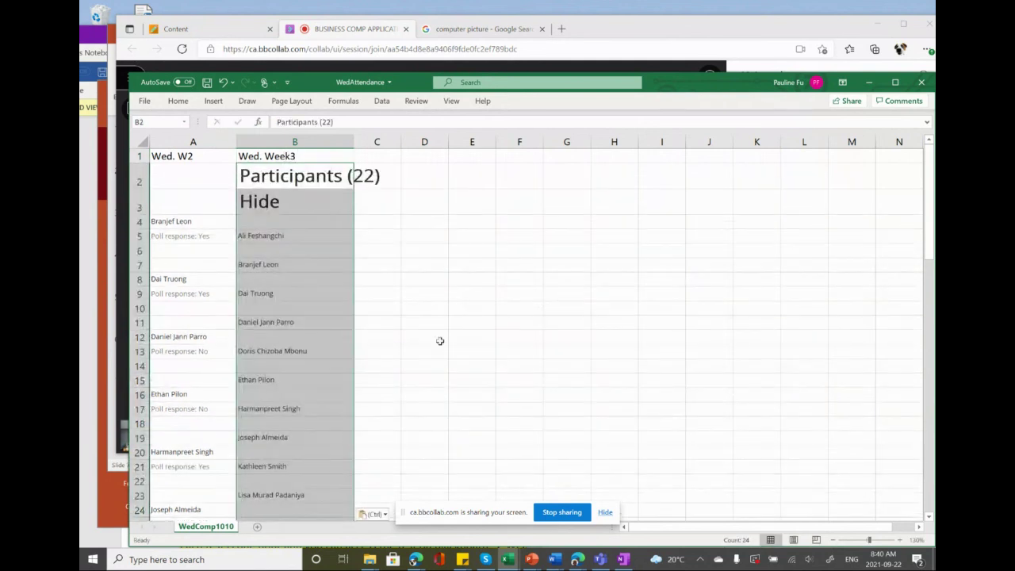
scroll(440, 341, "down", 14)
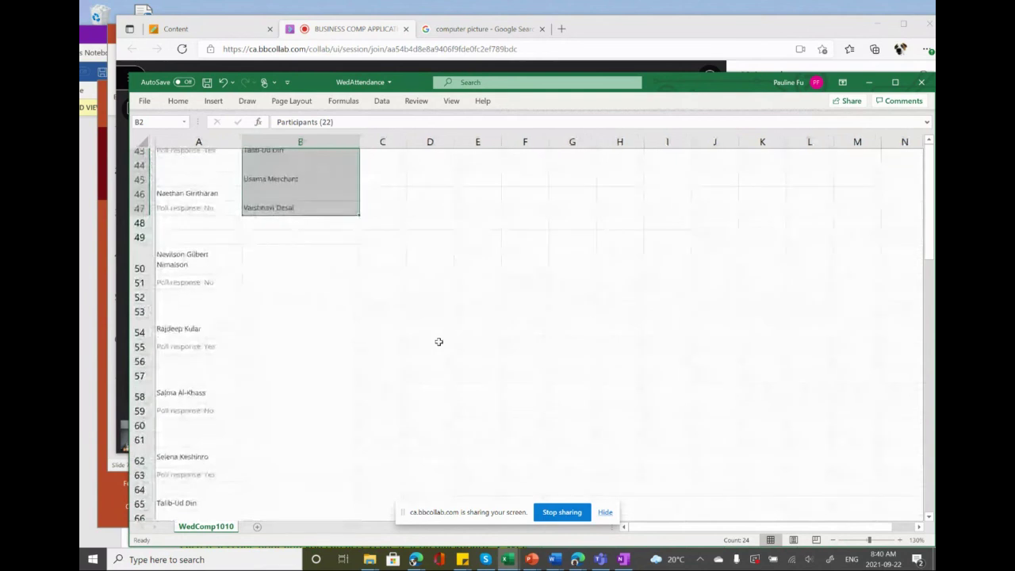
scroll(438, 341, "up", 10)
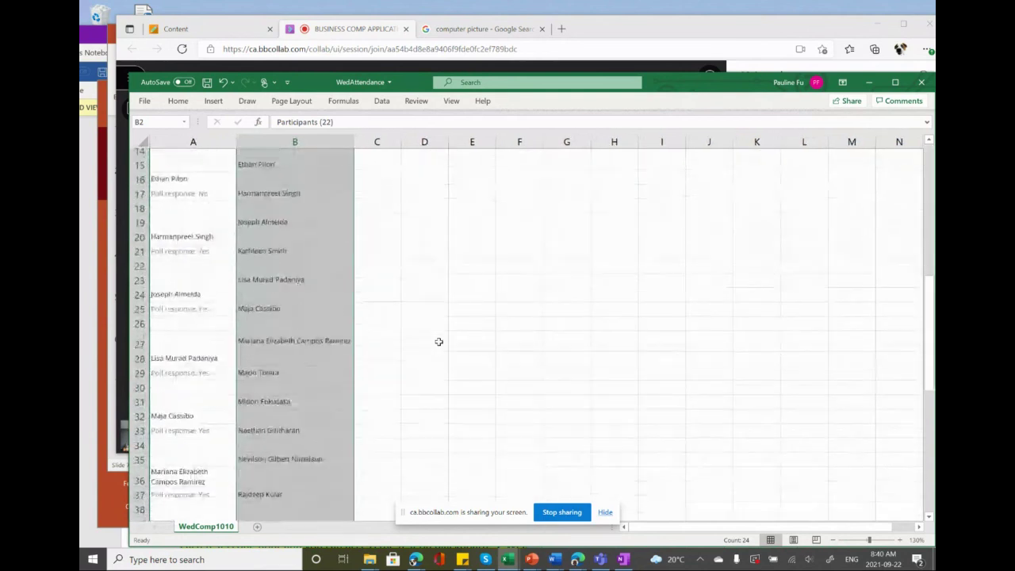
scroll(438, 341, "up", 5)
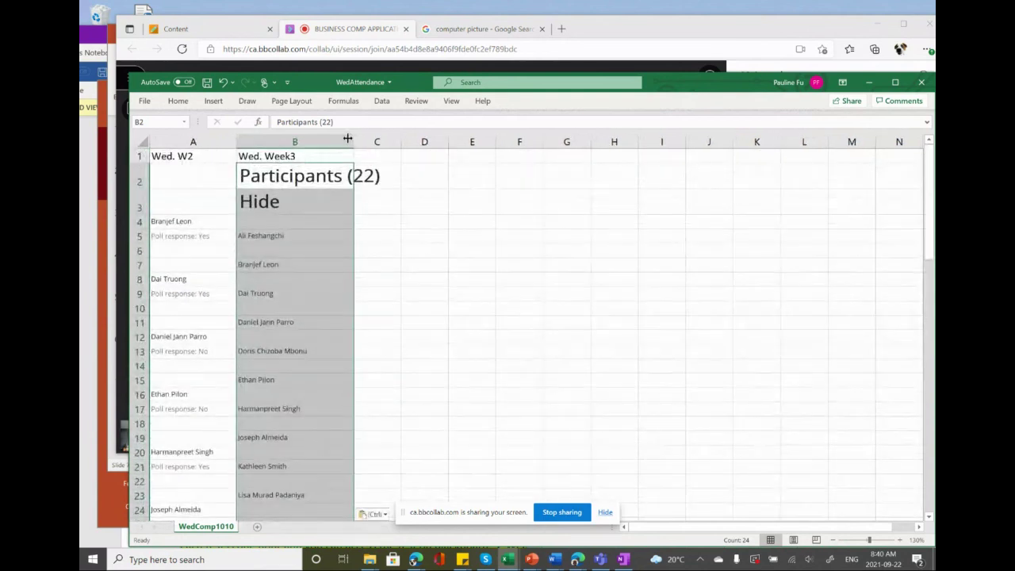
left_click(206, 82)
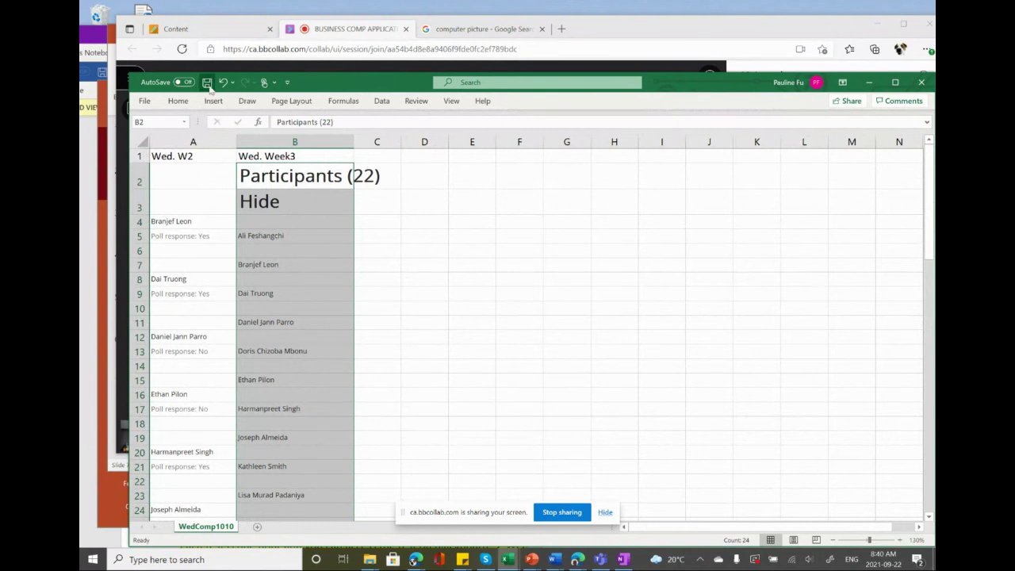
Return to the Collaborate class session and start 6 randomly assigned breakout groups
left_click(662, 31)
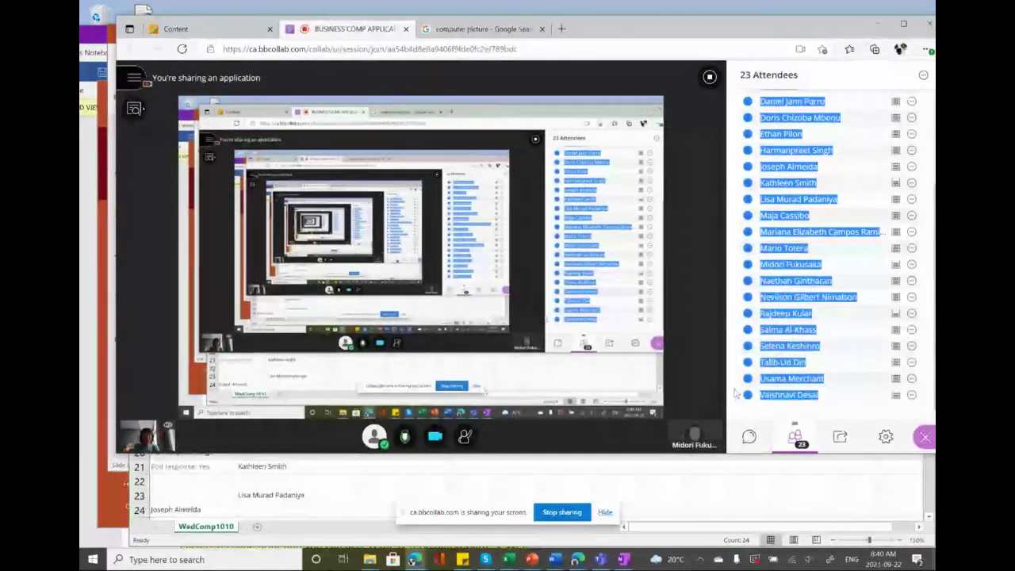
left_click(745, 418)
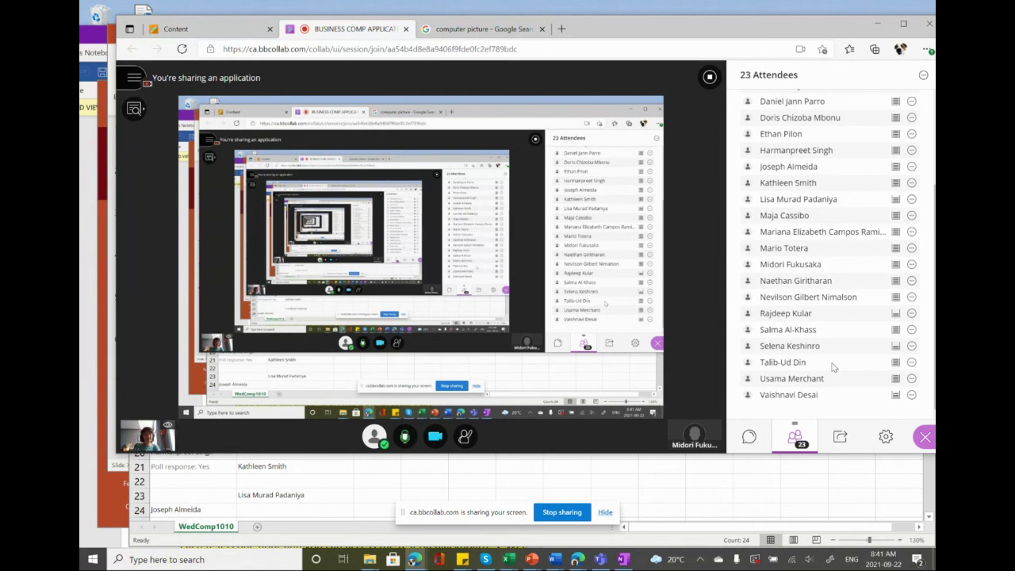
left_click(844, 441)
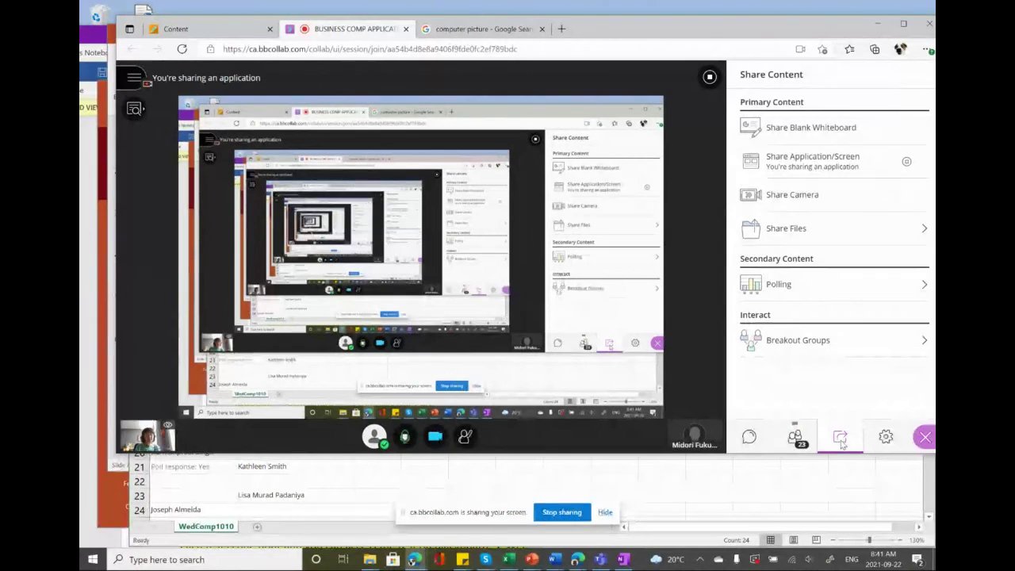
left_click(778, 348)
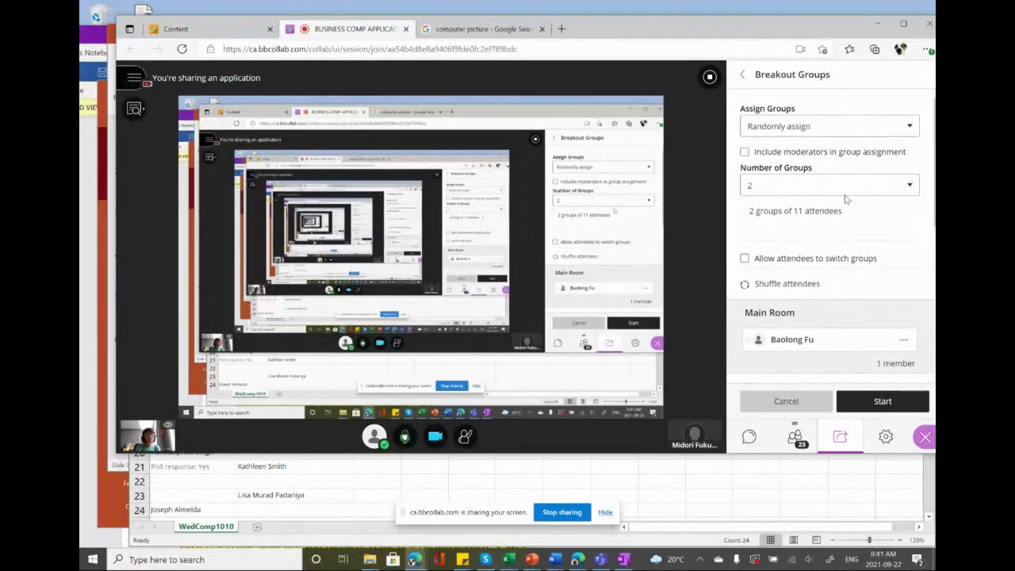
left_click(884, 192)
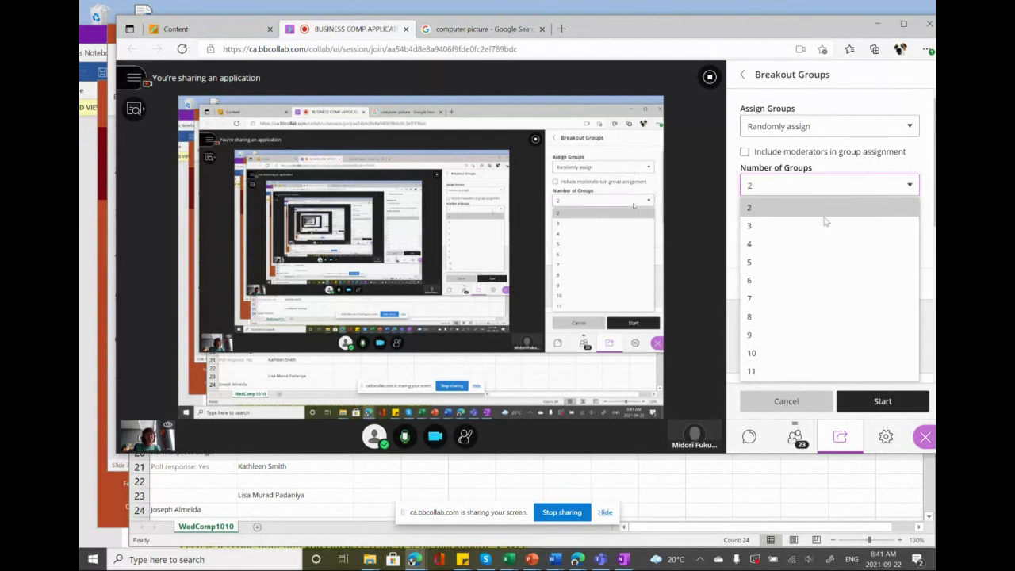
left_click(754, 268)
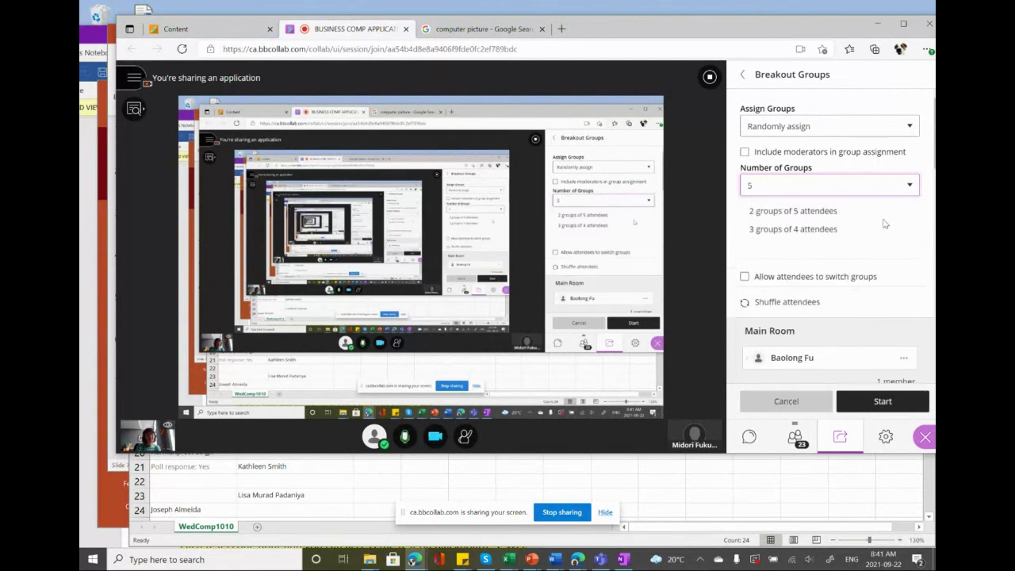
left_click(882, 194)
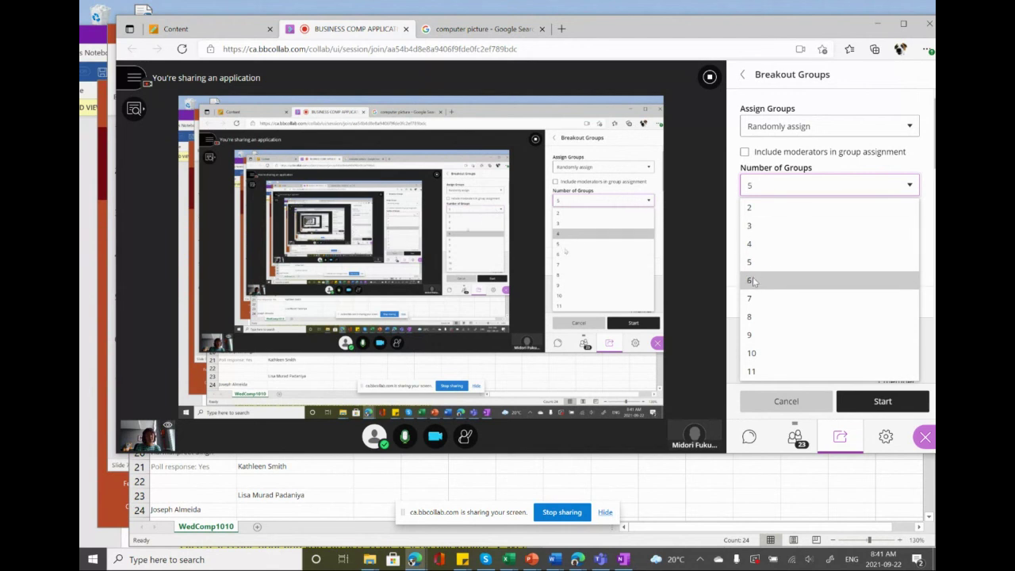
left_click(888, 280)
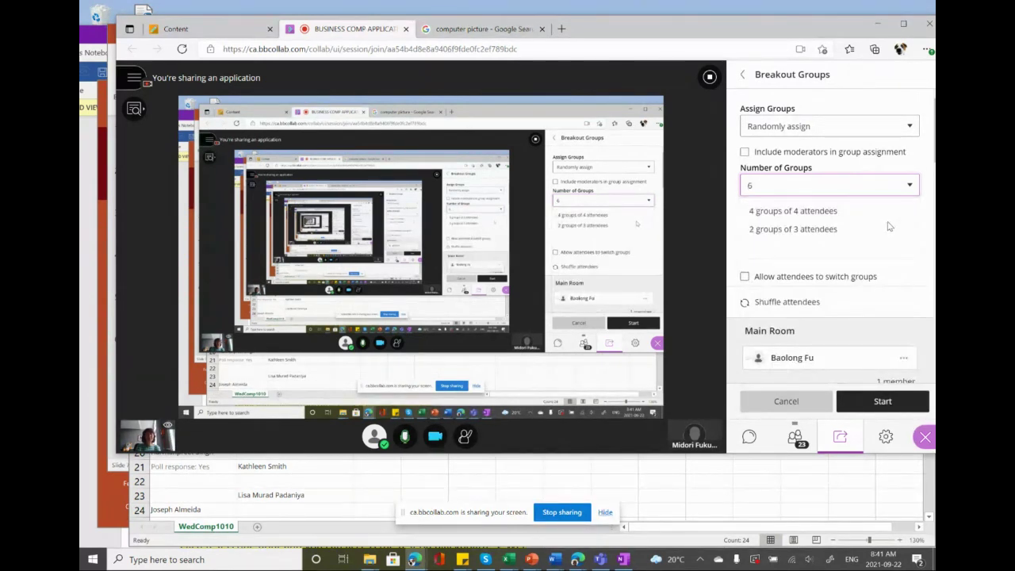
left_click(886, 403)
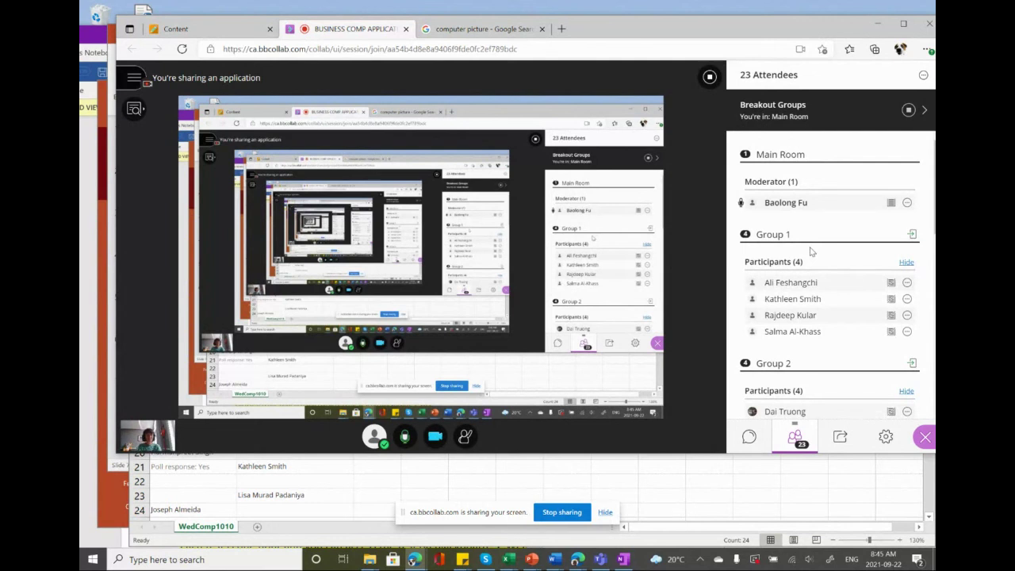
End the breakout groups and post "exchange contact information." in the Everyone chat
left_click(909, 111)
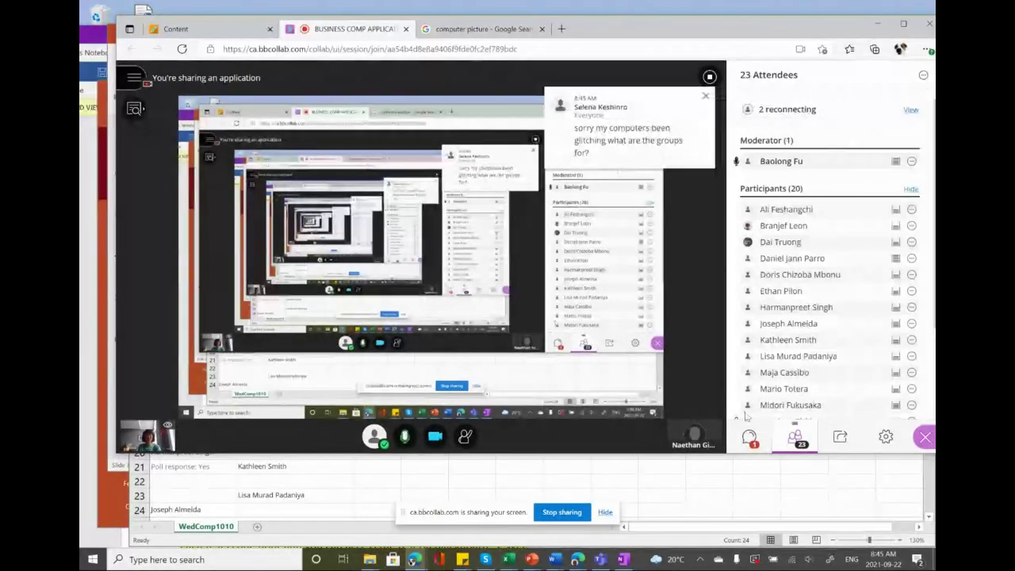
left_click(749, 440)
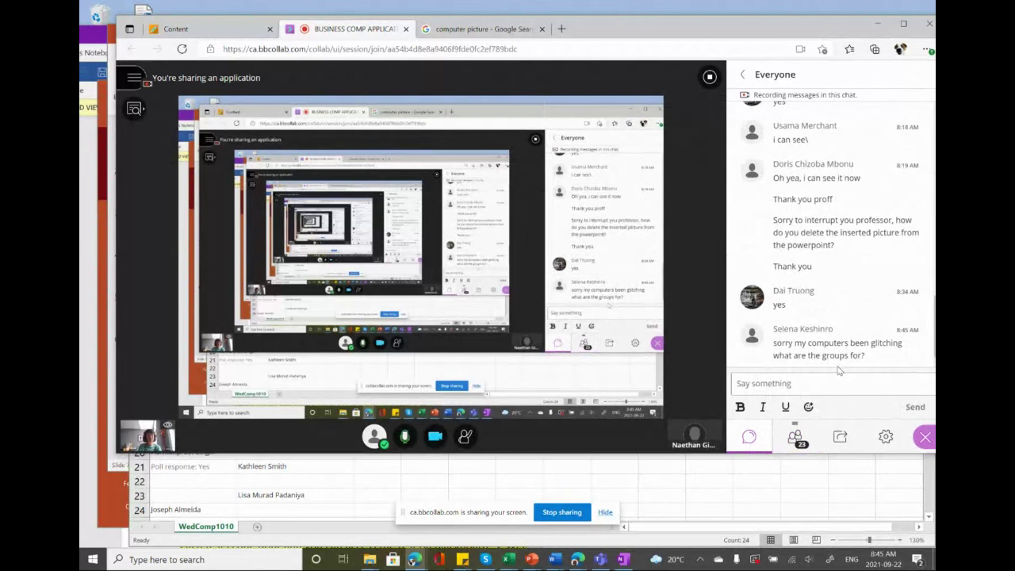
left_click(764, 385)
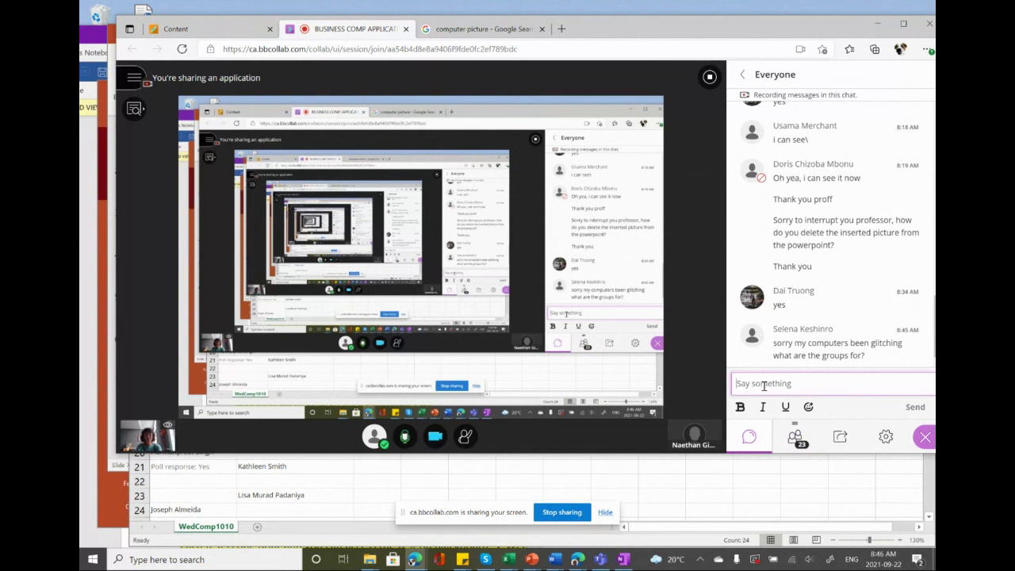
type("exchan")
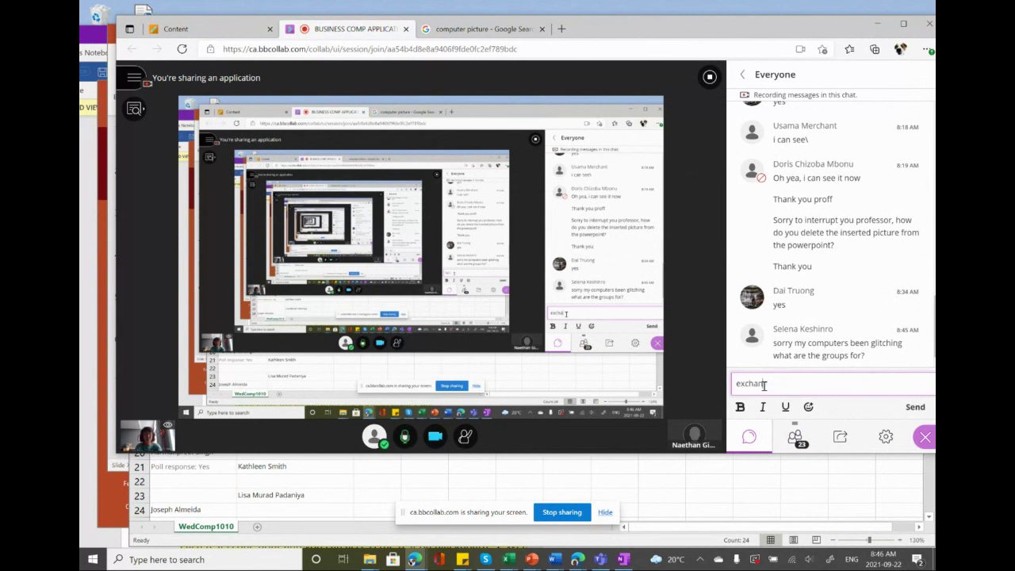
type("ge contact inf")
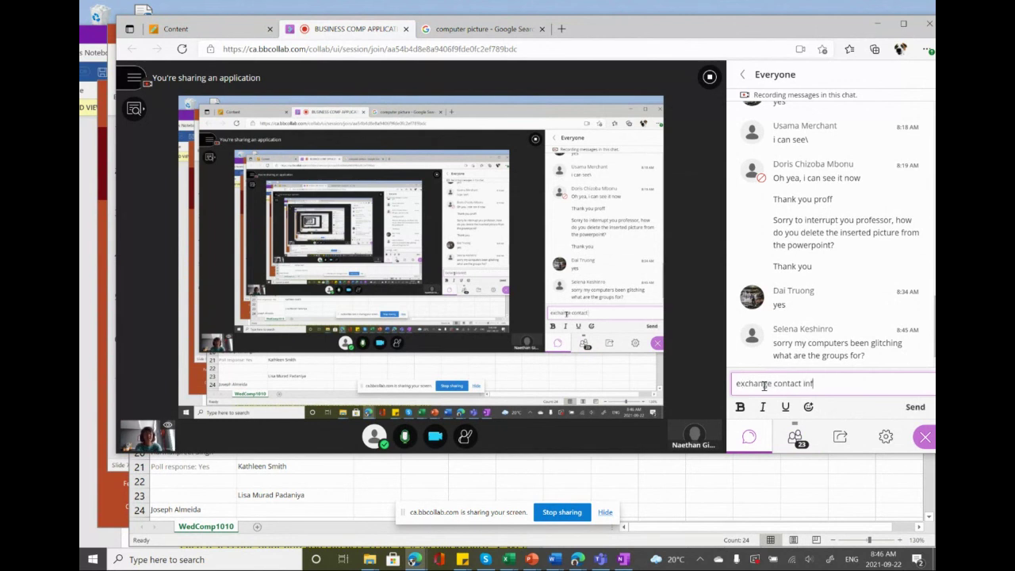
type("ormation.")
key("Return")
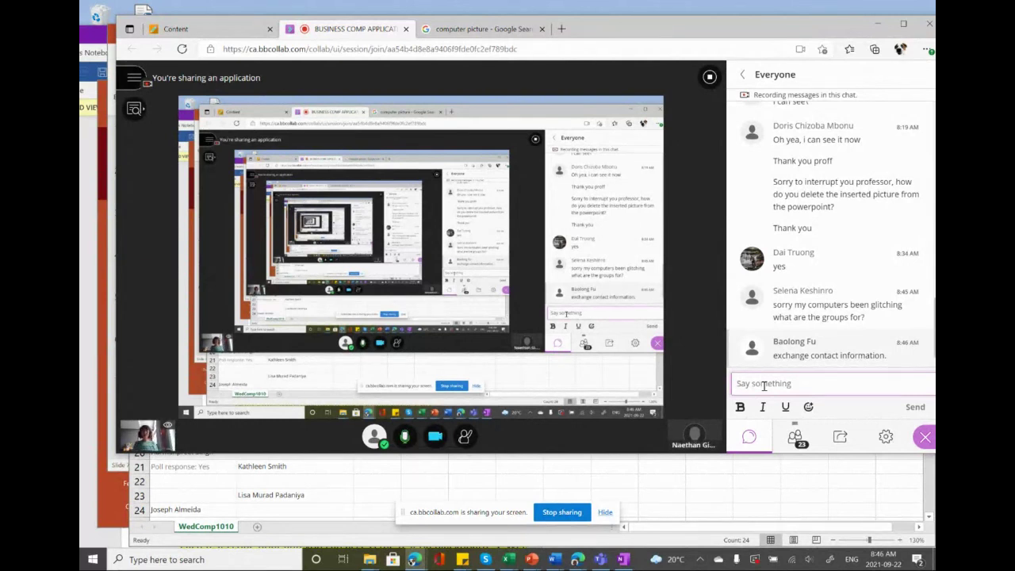
Switch to the OneNote course notes and add "Break now, come back at 9:05 AM for PowerPoint module 1 training (0.5%)" below the Compress media bullet
left_click(91, 26)
scroll(373, 245, "up", 10)
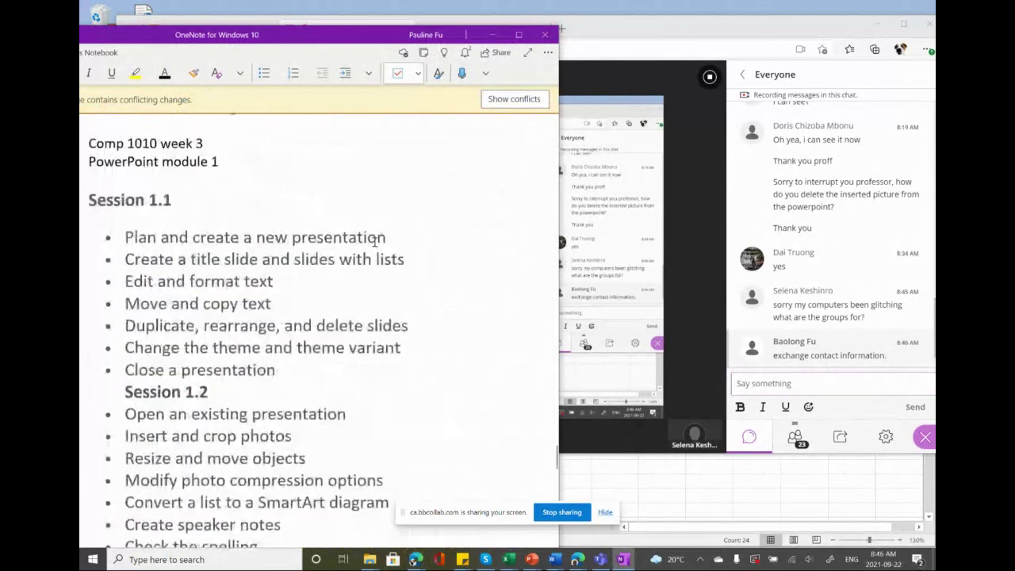
scroll(373, 242, "up", 8)
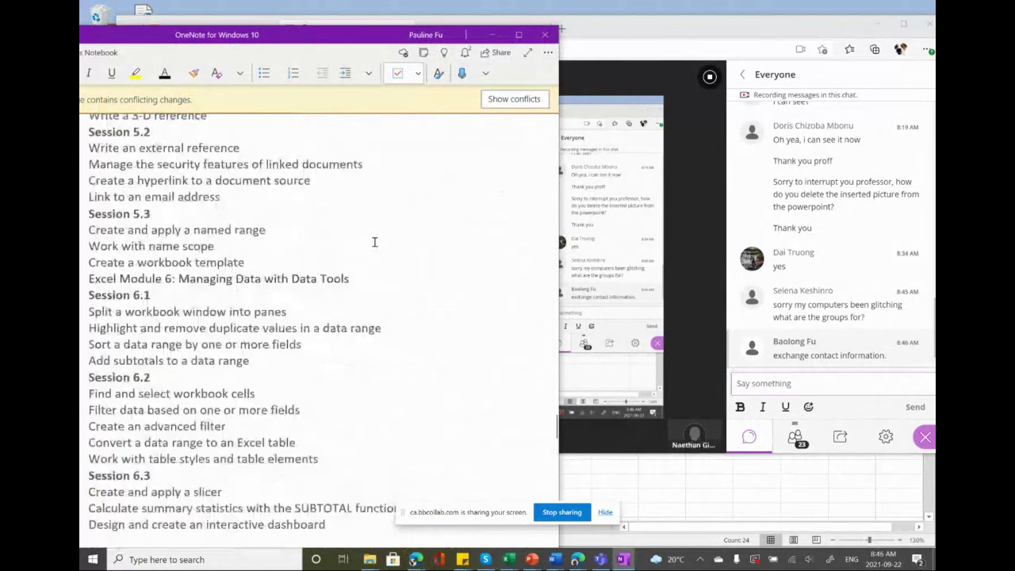
scroll(374, 241, "up", 15)
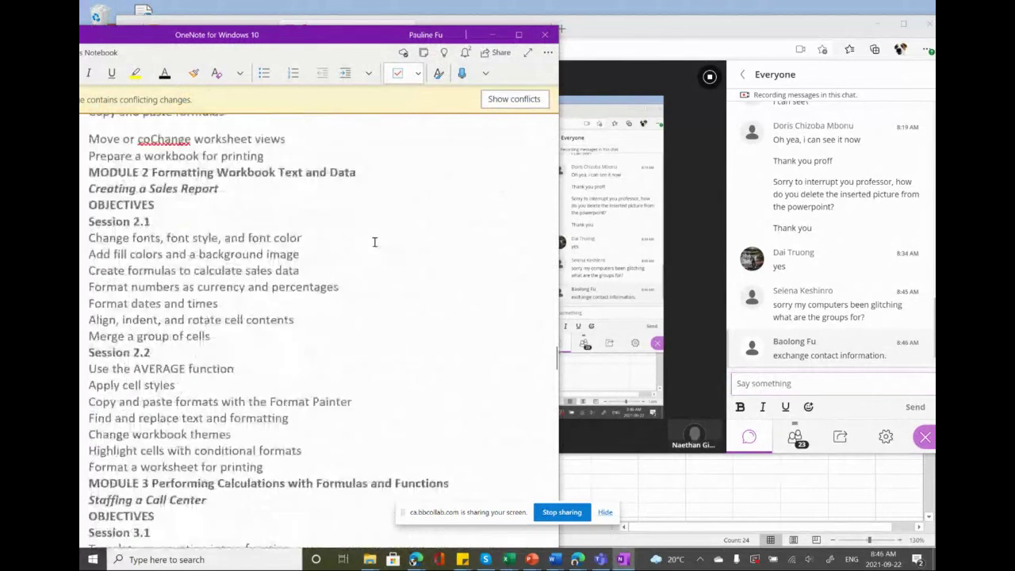
scroll(374, 242, "down", 20)
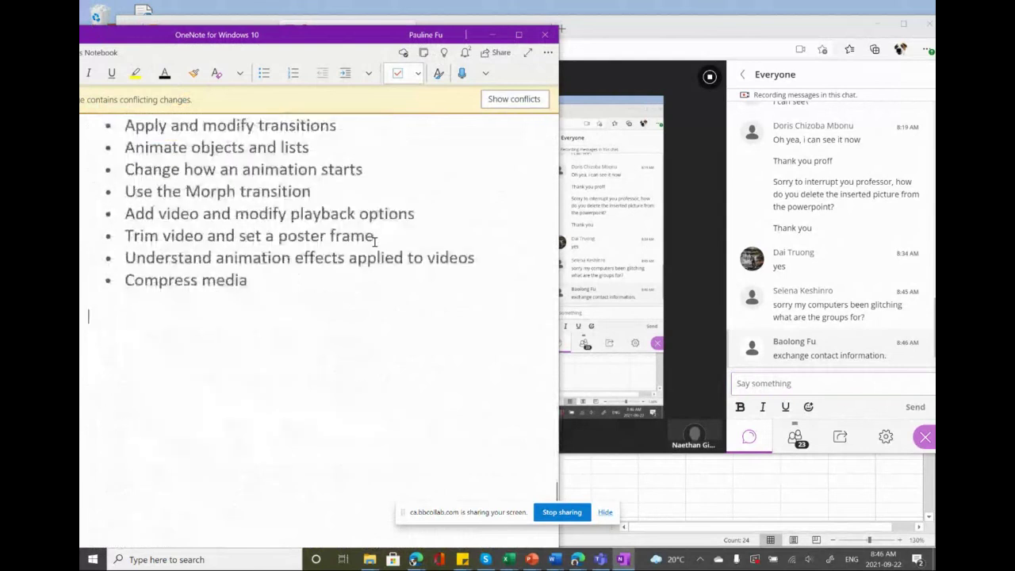
scroll(373, 241, "down", 2)
scroll(373, 240, "up", 1)
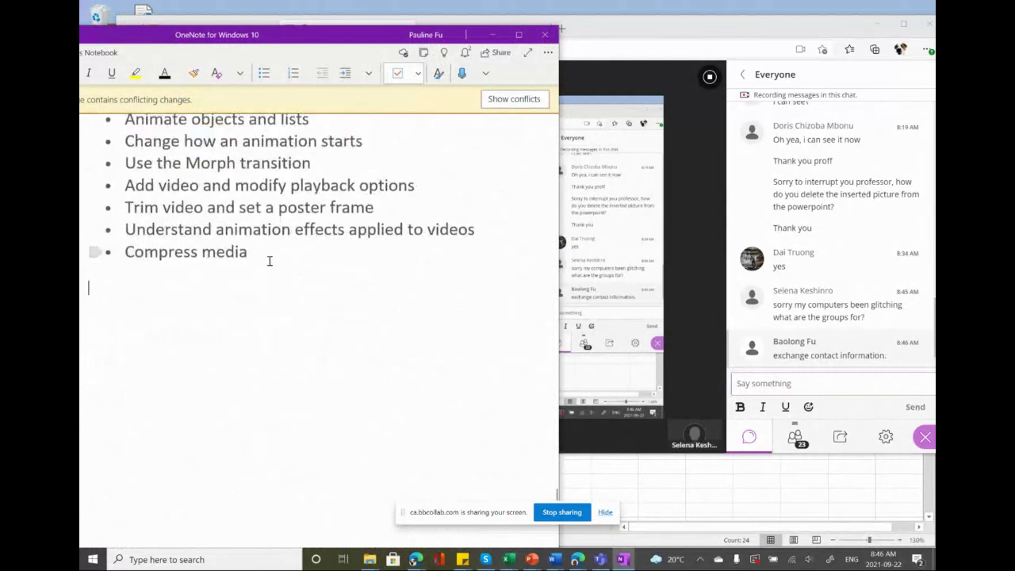
type("Break now, come back at 9:05")
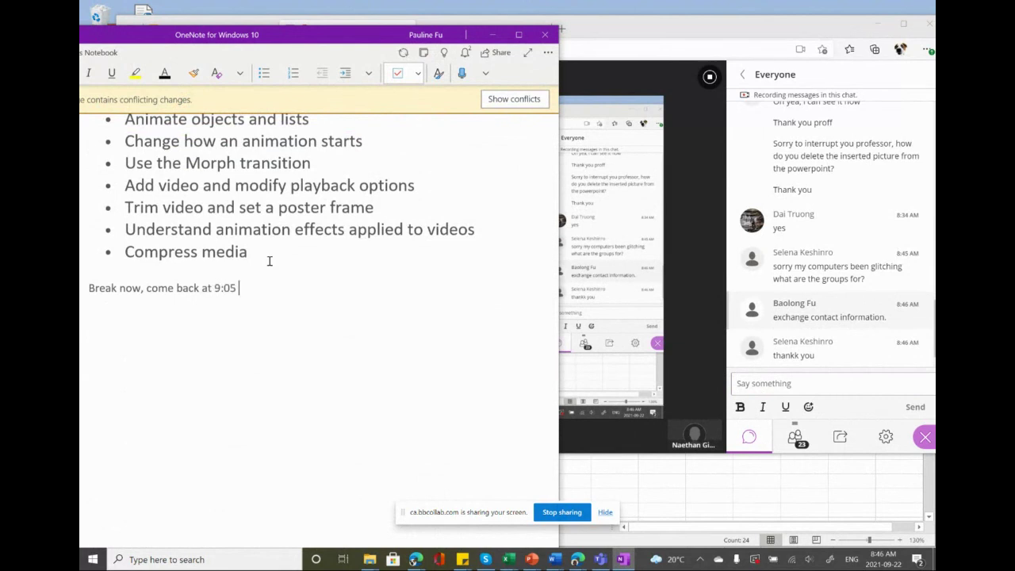
type(" AM for PowerPoint module 1 training ")
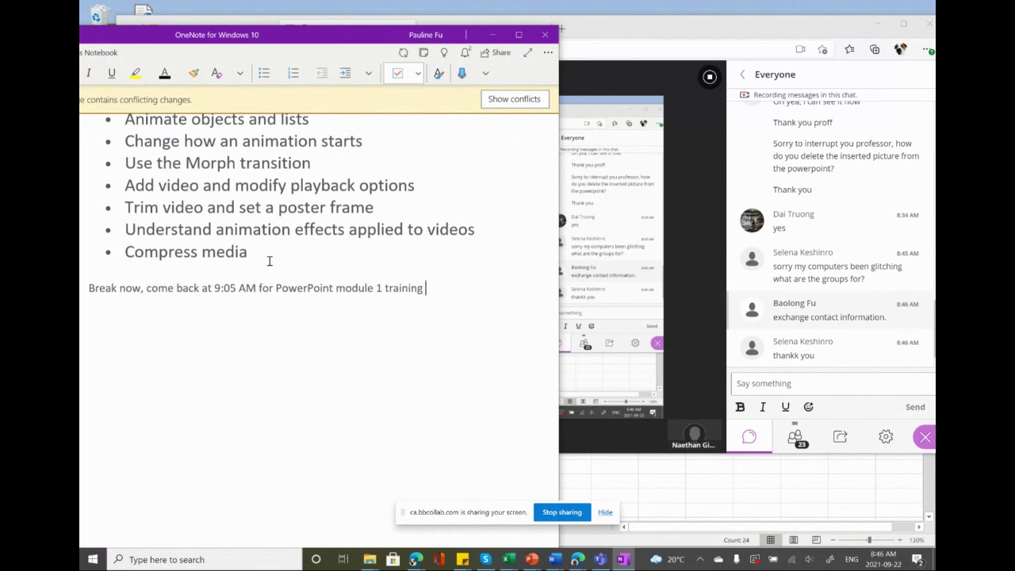
type("(0.5%)")
Return to the Collaborate class session, turn off the microphone and camera, and open the session menu with the recording options
left_click(623, 36)
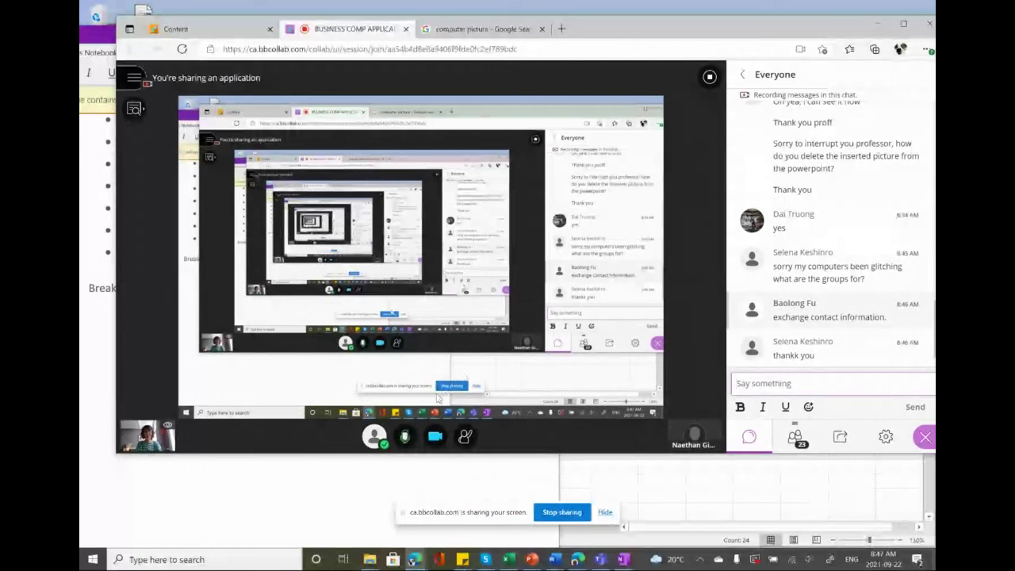
left_click(405, 436)
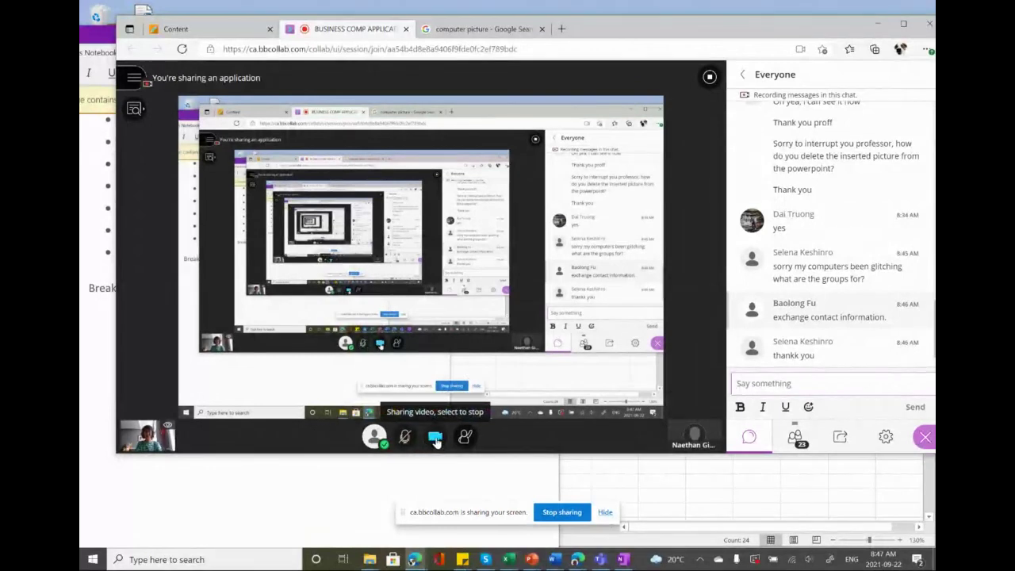
left_click(435, 438)
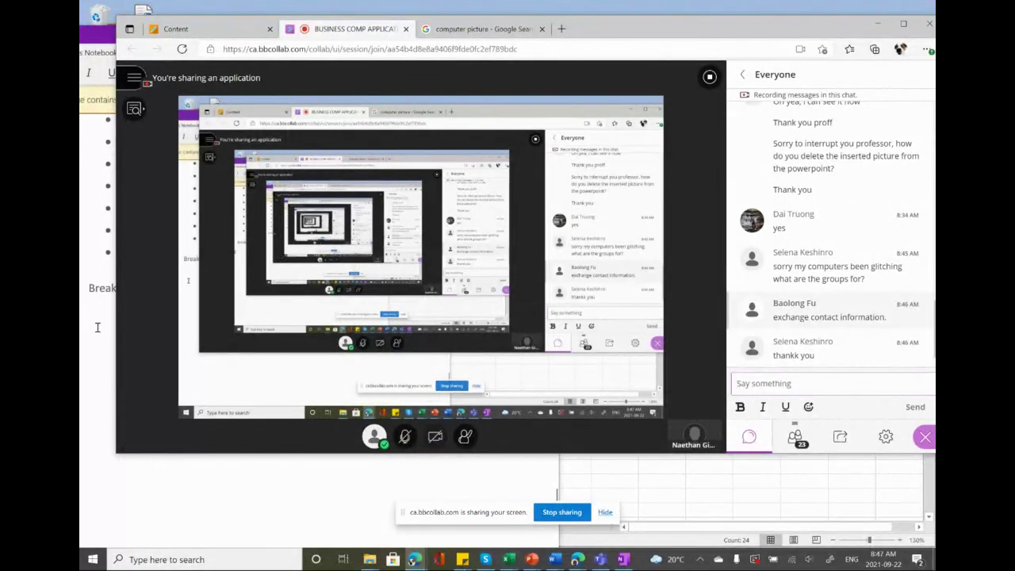
left_click(132, 80)
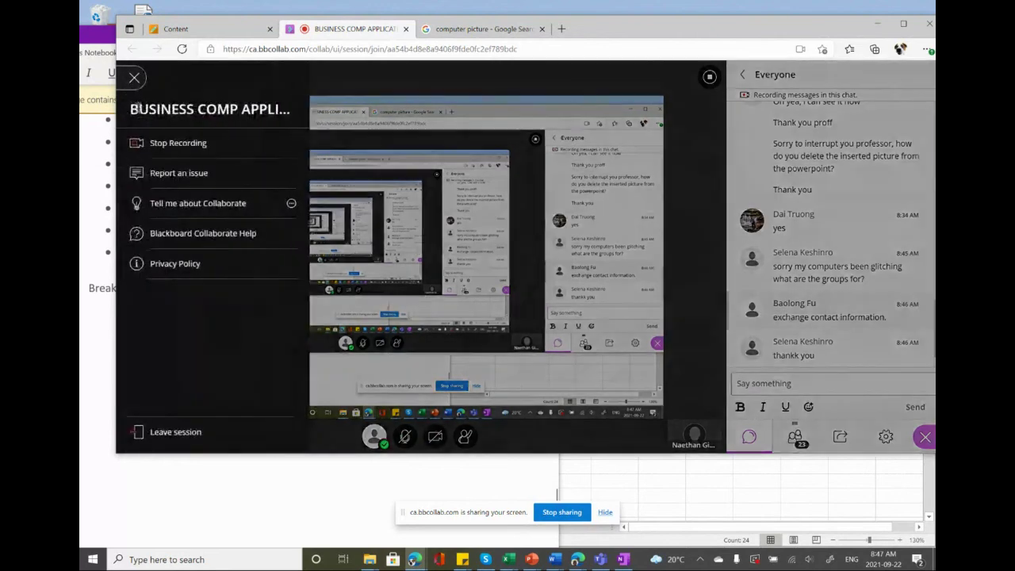